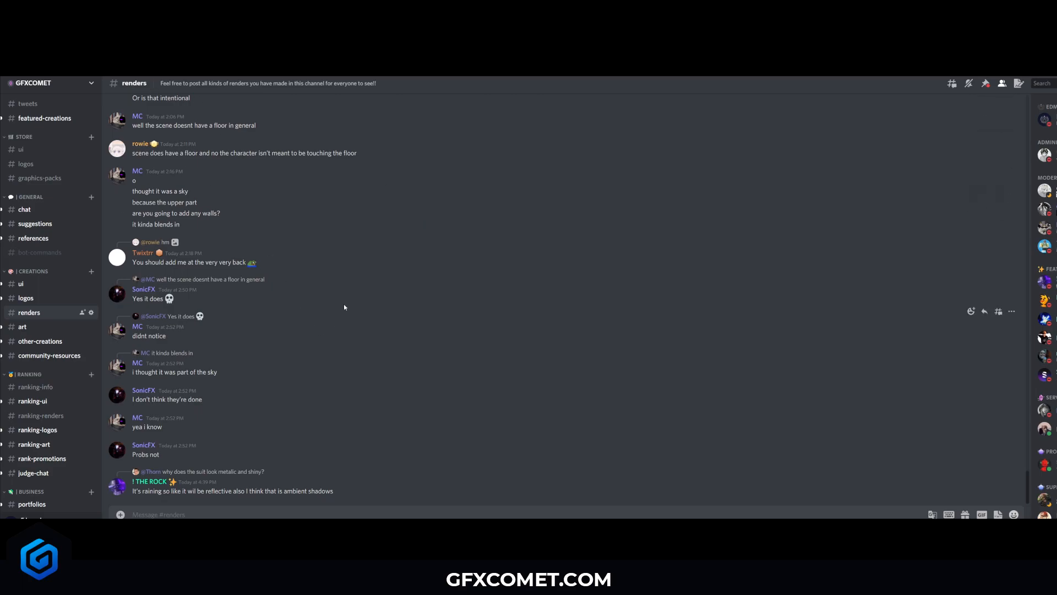
pyautogui.rightClick(467, 301)
pyautogui.click(389, 295)
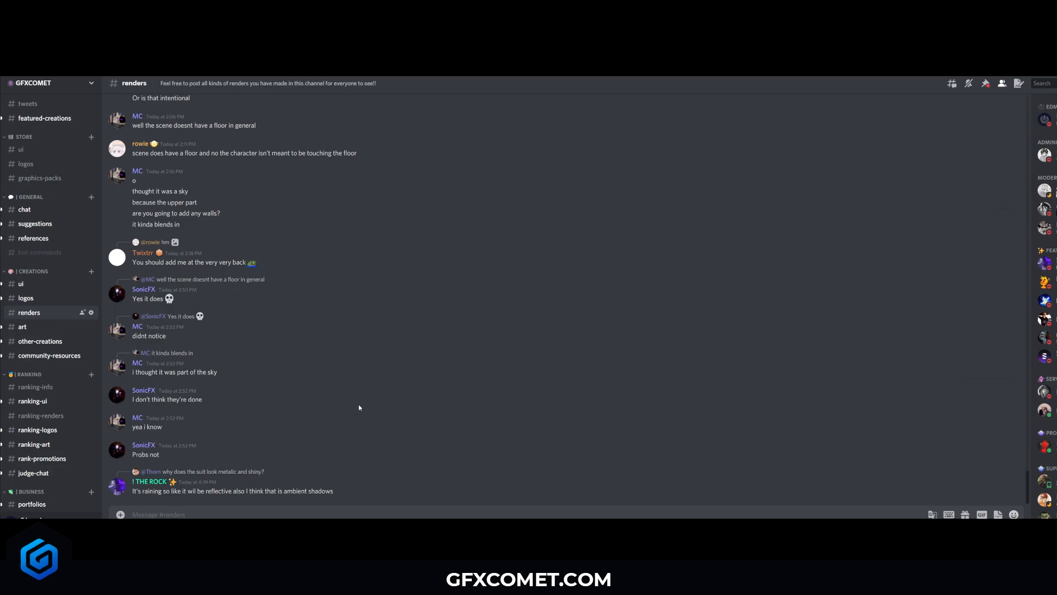
# In the renders channel, view each of the three soldier and police icons in the "3 Icons I made a while back!" post enlarged
pyautogui.scroll(3, 359, 214)
pyautogui.scroll(8, 373, 394)
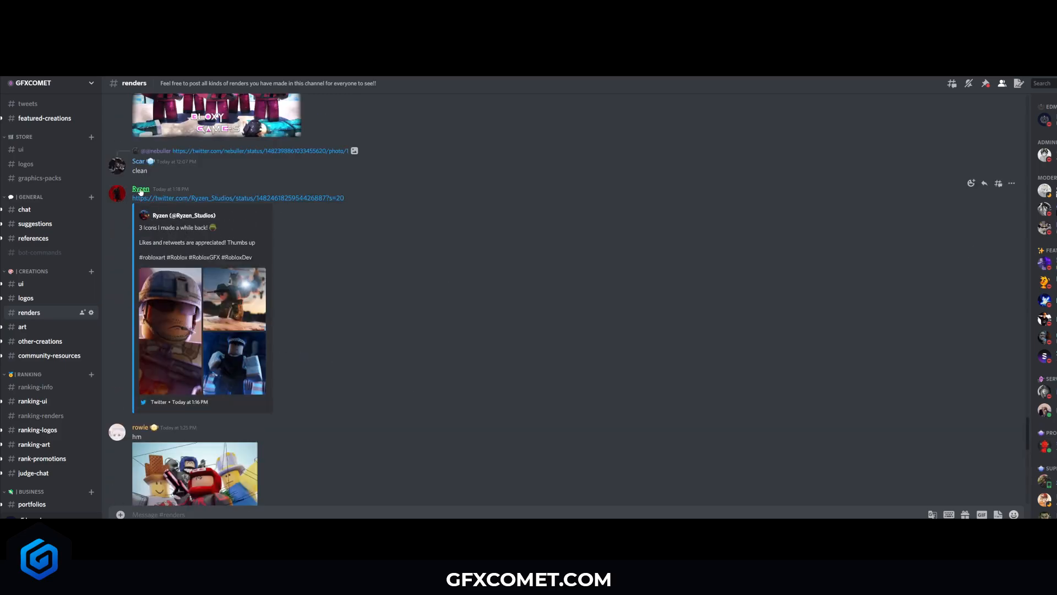
pyautogui.click(145, 328)
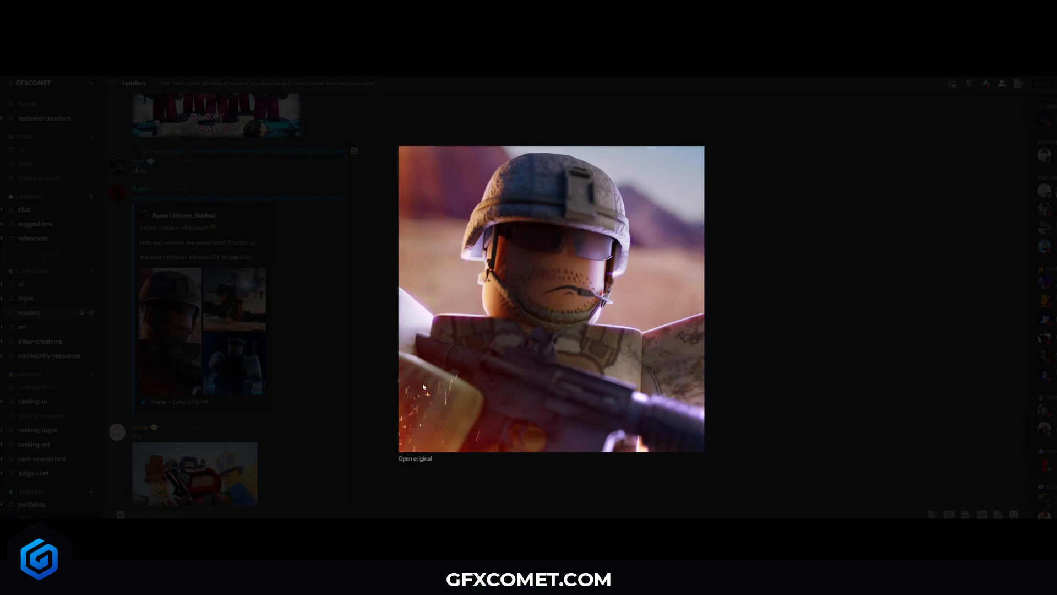
pyautogui.click(843, 392)
pyautogui.click(258, 305)
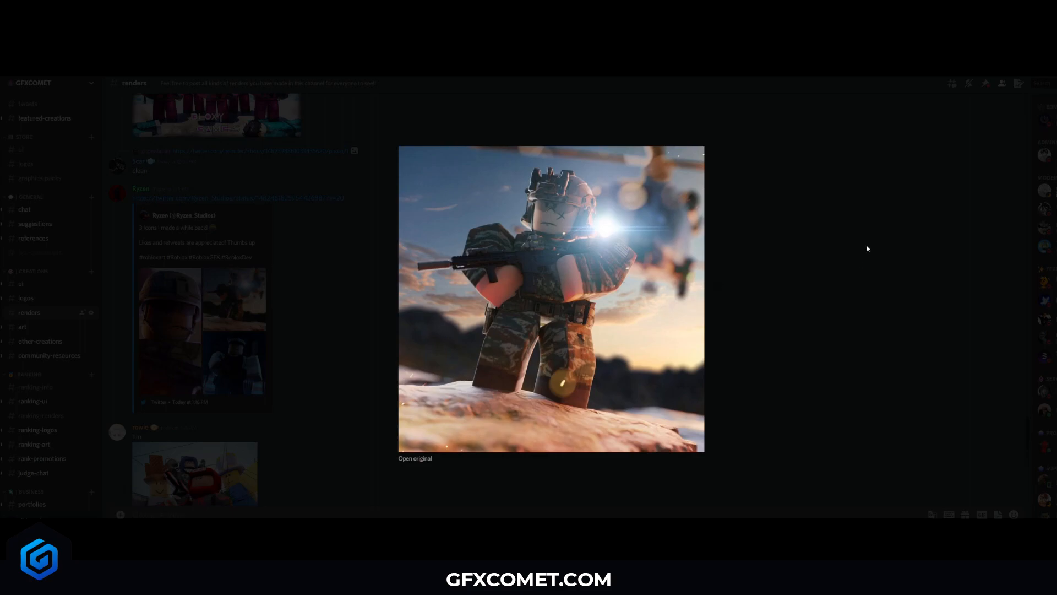
pyautogui.click(331, 367)
pyautogui.click(238, 374)
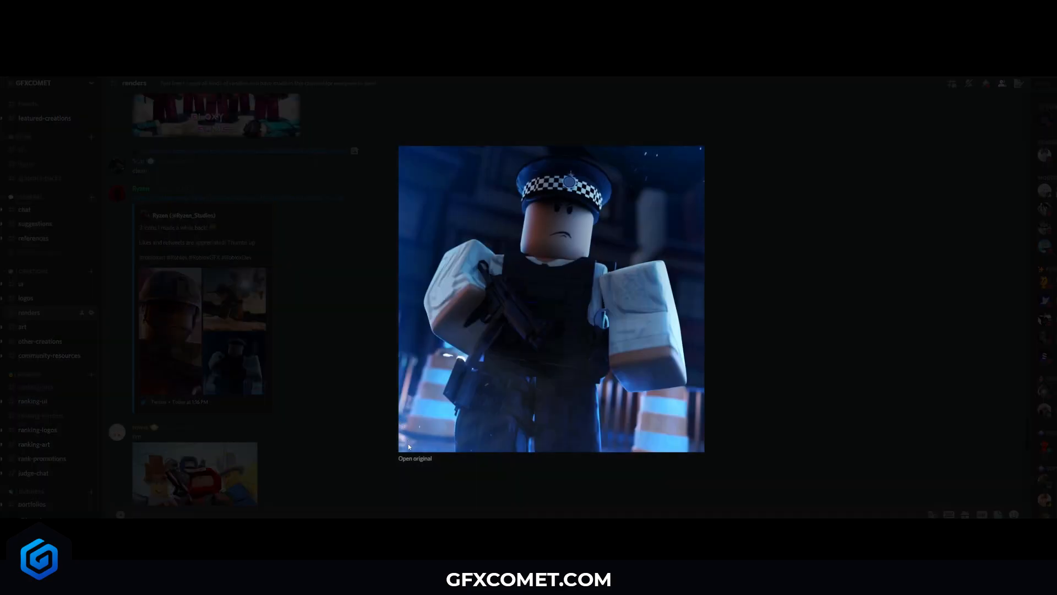
pyautogui.rightClick(408, 446)
pyautogui.click(604, 322)
pyautogui.press('Escape')
# Check the profile of the "Bloxy Games" render's poster and view that pink-suited guards image enlarged
pyautogui.scroll(3, 347, 301)
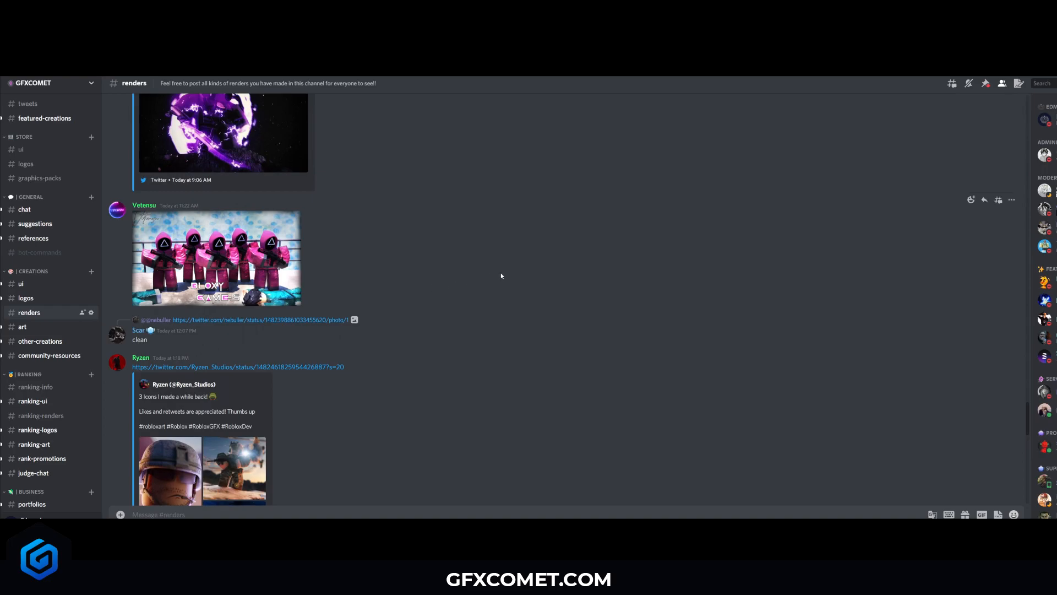
pyautogui.click(145, 273)
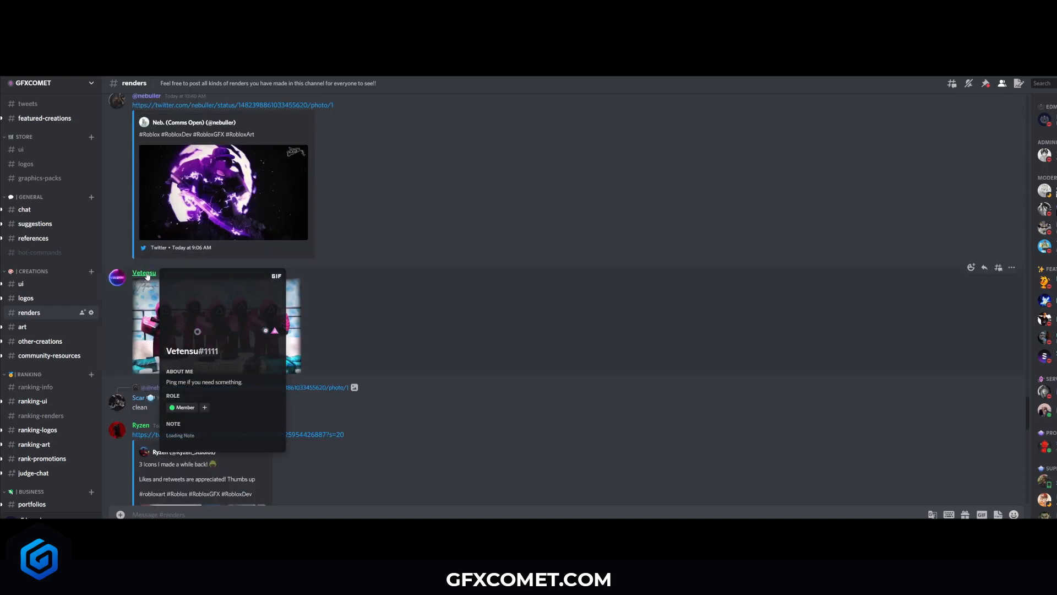
pyautogui.click(428, 267)
pyautogui.click(196, 333)
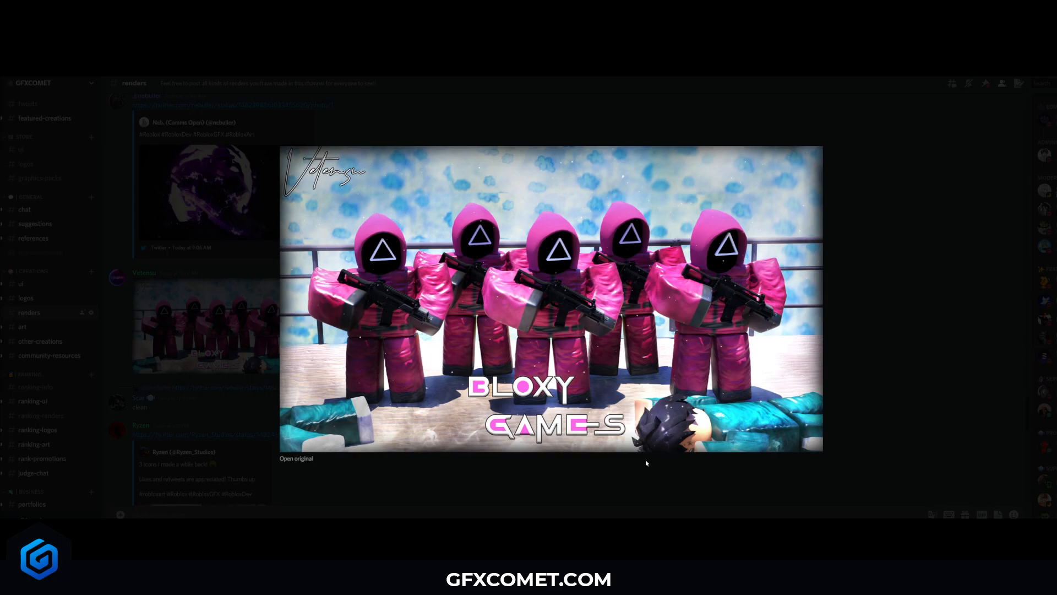
pyautogui.click(901, 406)
# View the render of the purple glowing swordsman in front of a moon enlarged
pyautogui.scroll(1, 584, 324)
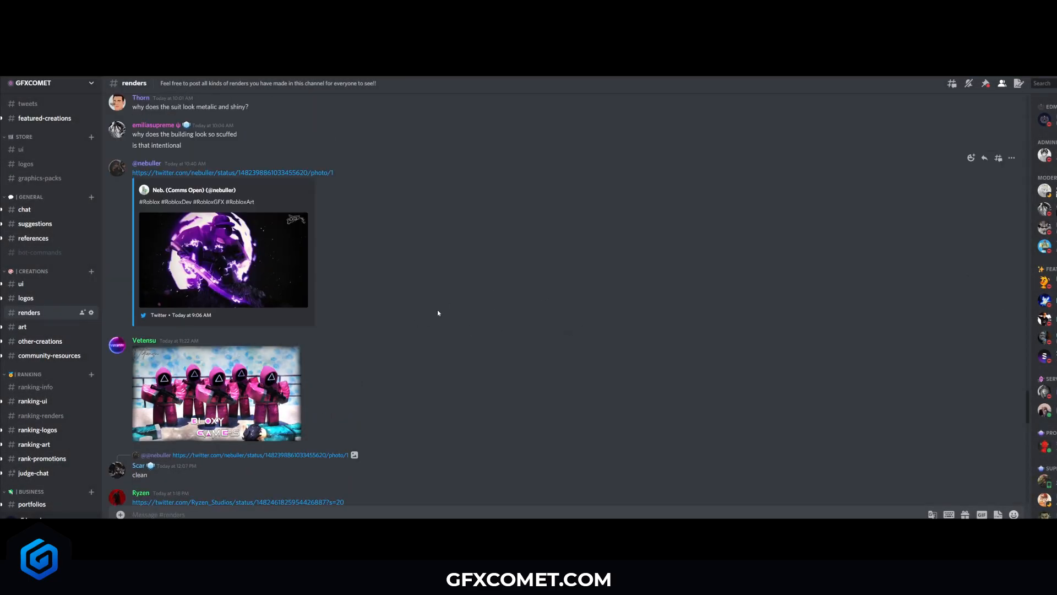
pyautogui.scroll(1, 438, 312)
pyautogui.click(264, 325)
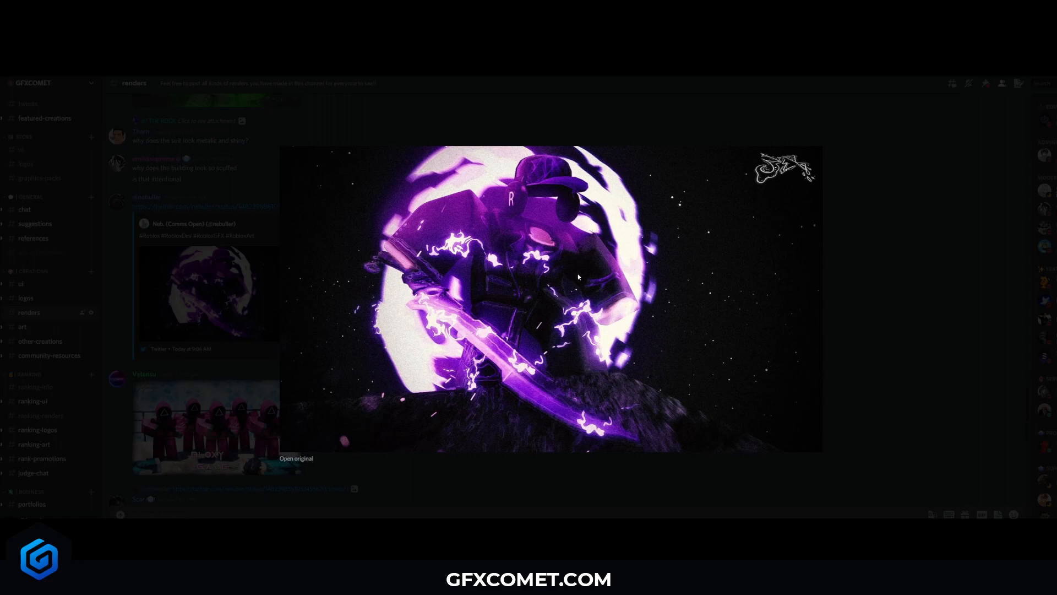
pyautogui.click(928, 338)
# View the render of the character surrounded by green flames on a grey background enlarged
pyautogui.scroll(5, 571, 327)
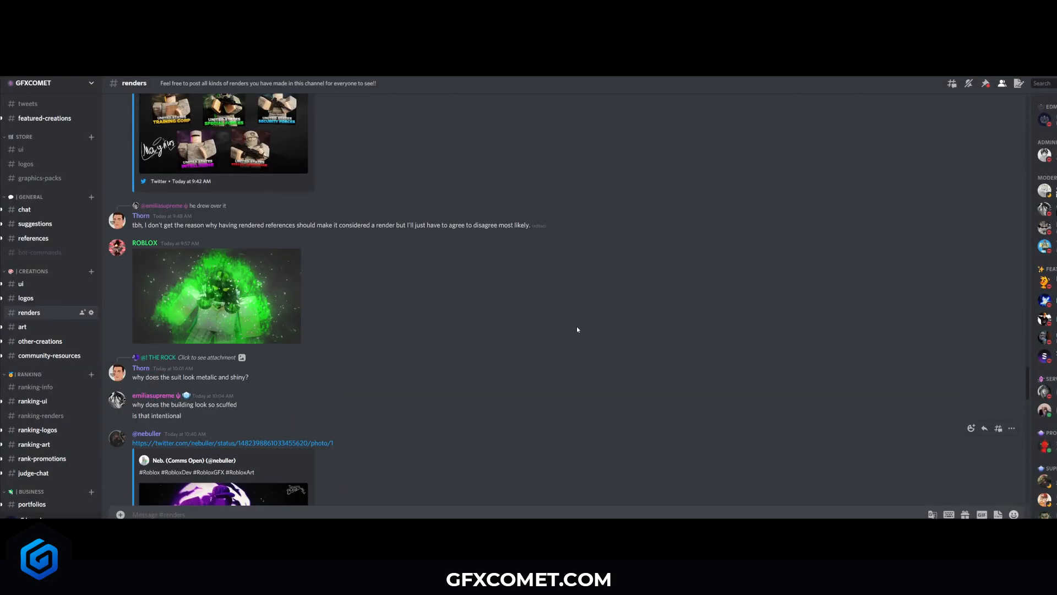
pyautogui.click(260, 304)
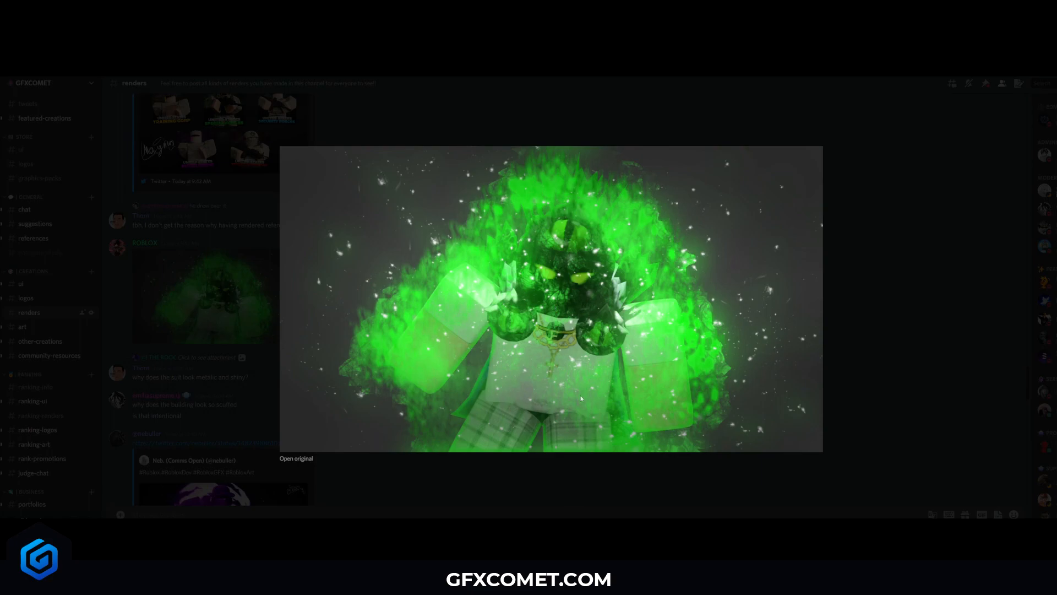
pyautogui.click(523, 485)
# Find the older purple rainy alley render with the red line drawn over it and view it enlarged
pyautogui.scroll(3, 393, 416)
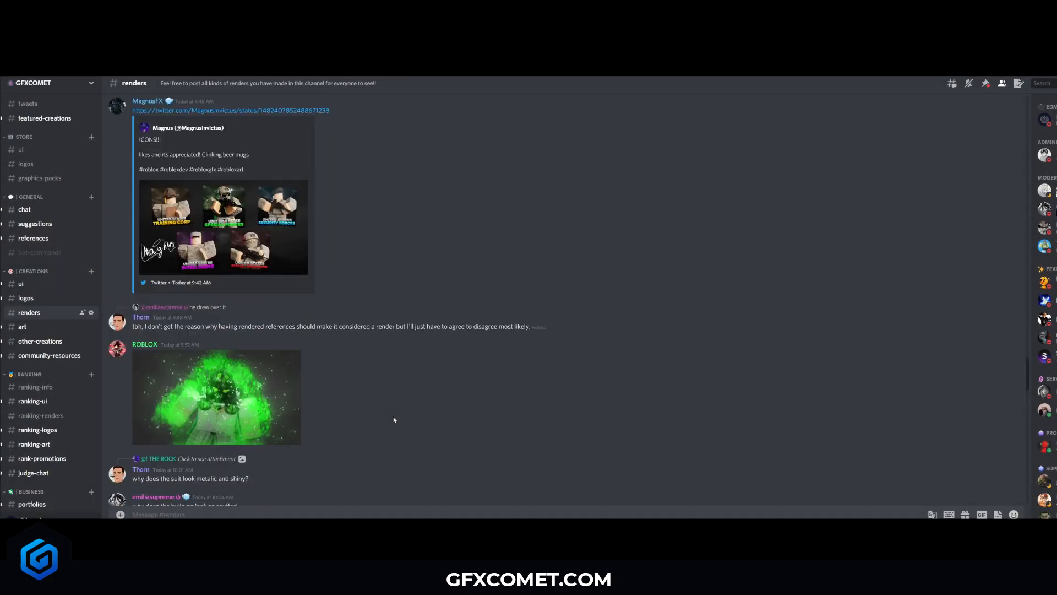
pyautogui.scroll(6, 417, 411)
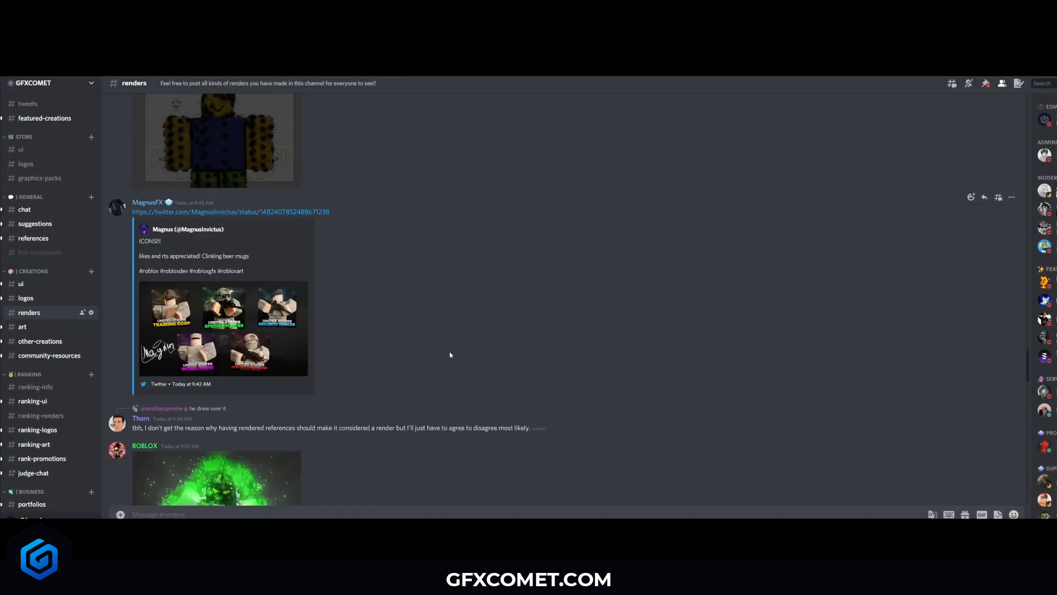
pyautogui.click(237, 275)
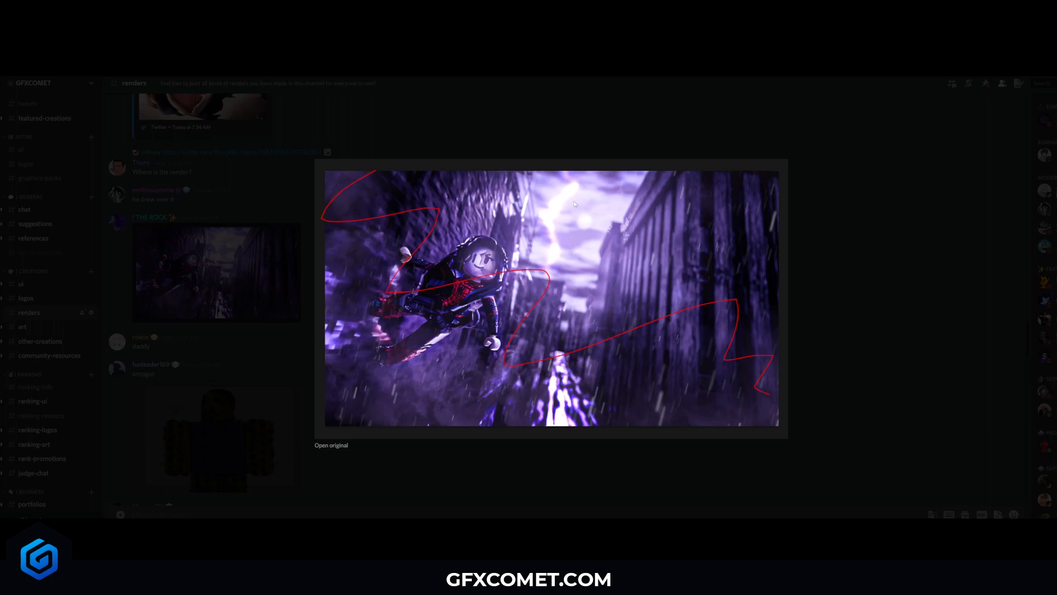
pyautogui.press('Escape')
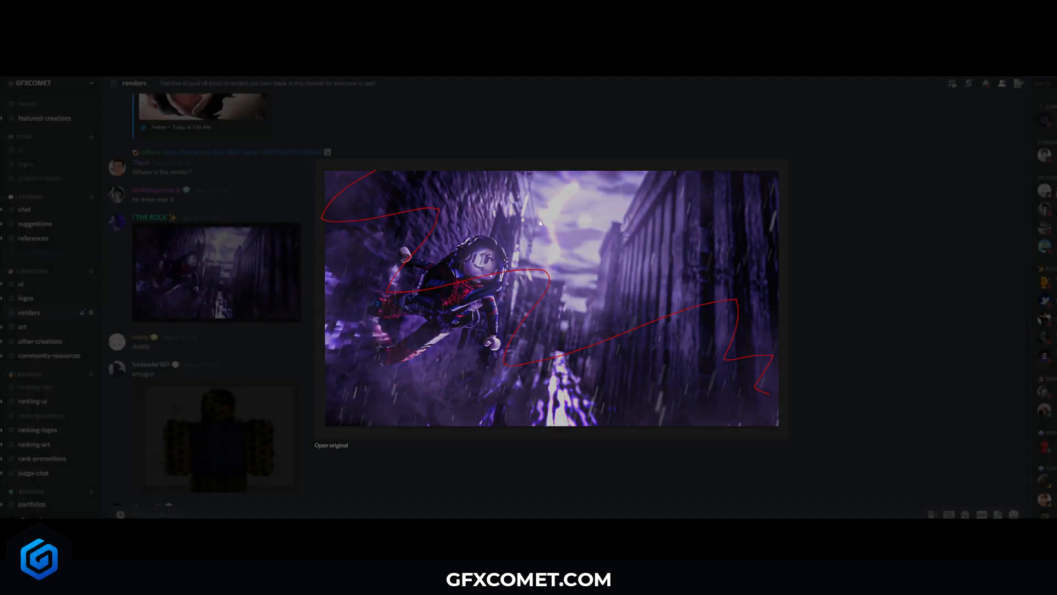
# View the orange-haired character artwork in the "ICHIGO GFX!" post enlarged
pyautogui.scroll(5, 554, 256)
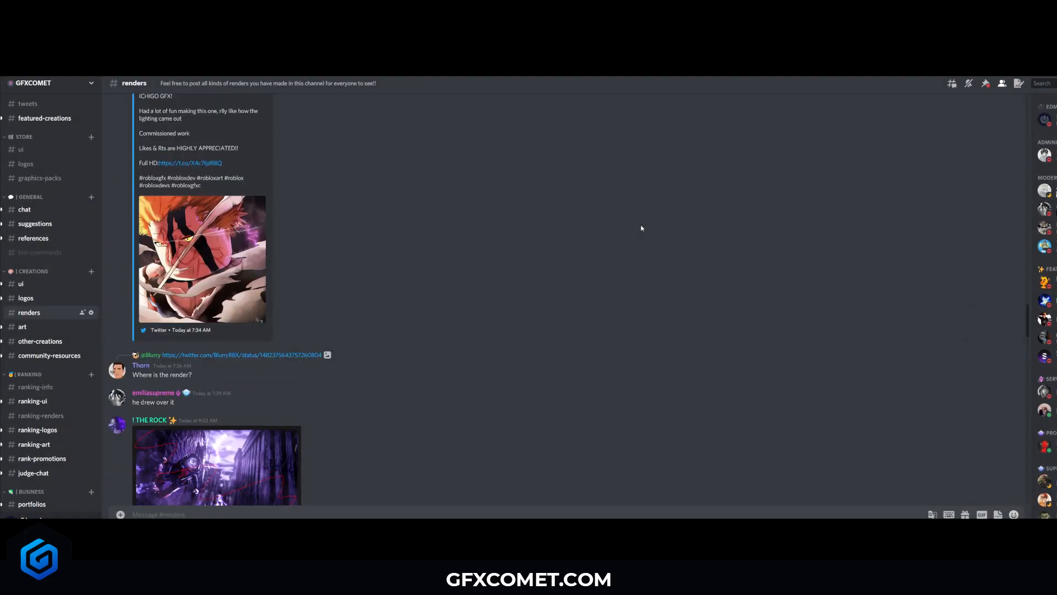
pyautogui.click(211, 292)
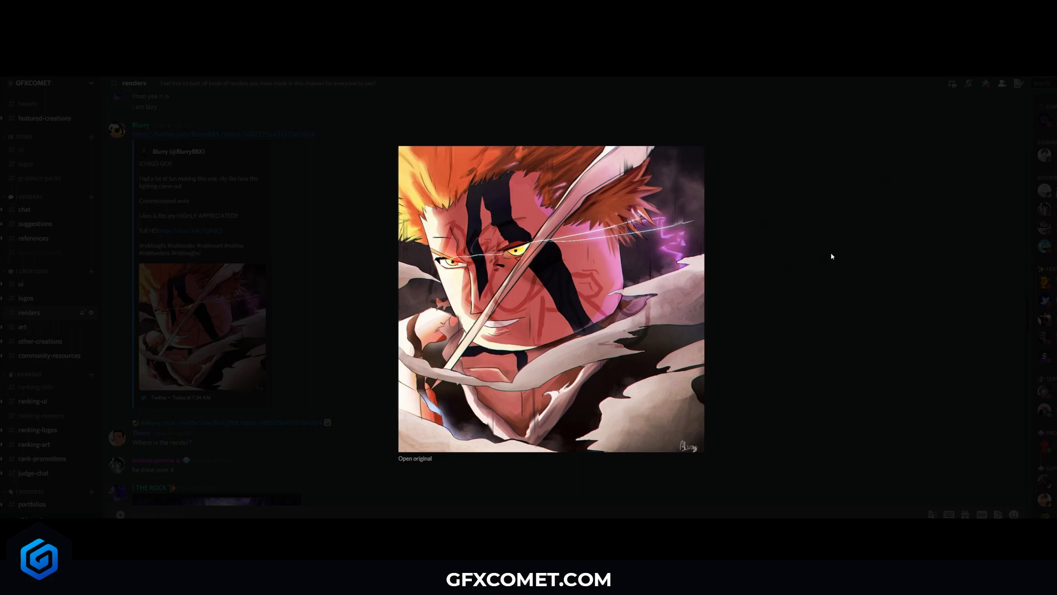
pyautogui.click(833, 381)
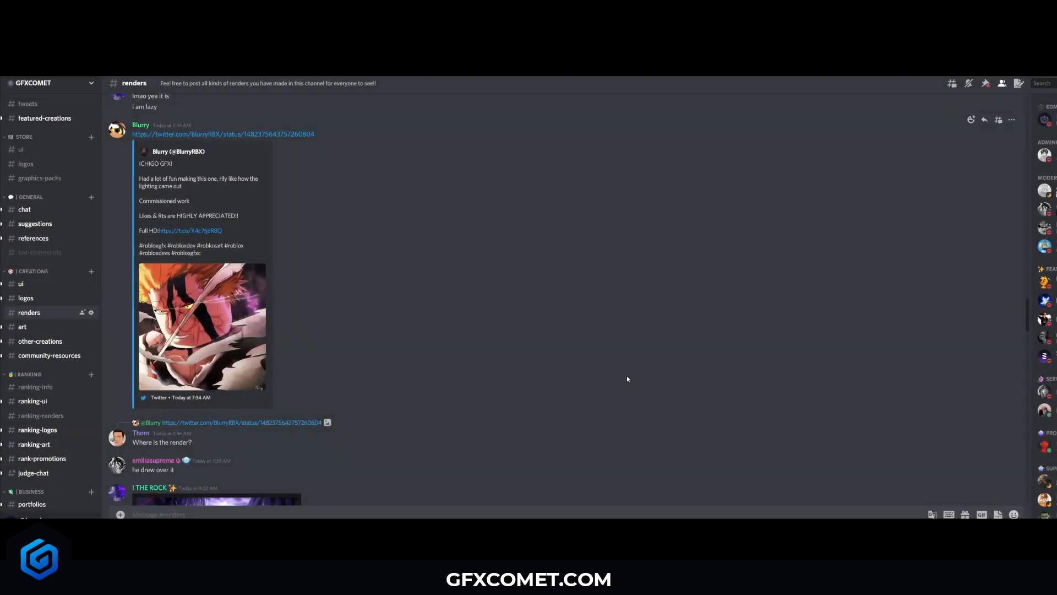
# View the "wip" screenshot of the wall-running character scene in Blender enlarged
pyautogui.scroll(10, 633, 377)
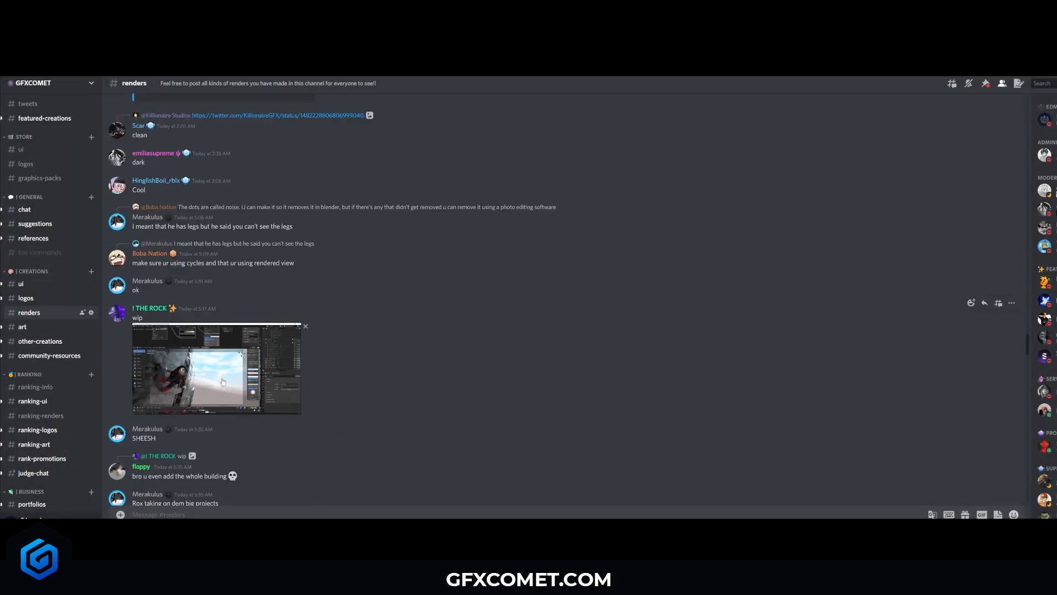
pyautogui.click(223, 381)
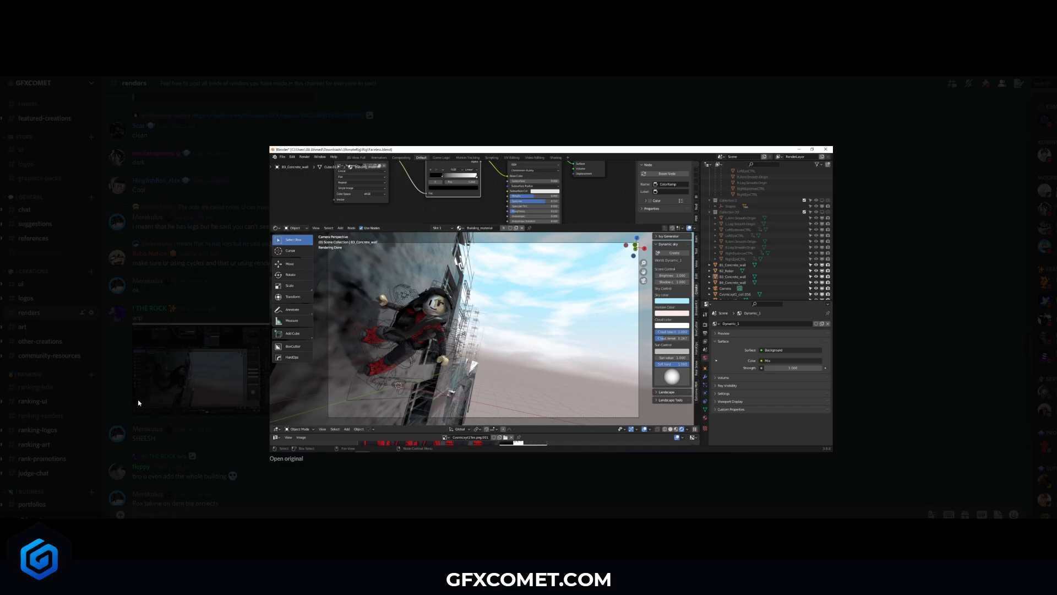
pyautogui.click(144, 398)
# View the forest render in the "A Walk in the Woods" post enlarged
pyautogui.scroll(4, 359, 385)
pyautogui.scroll(4, 356, 388)
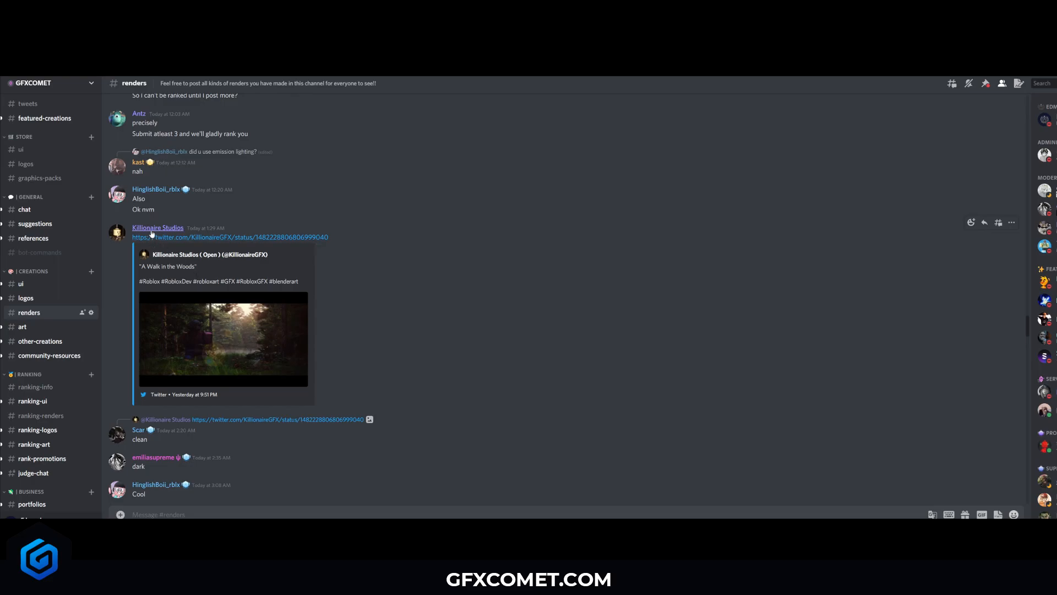
pyautogui.click(201, 336)
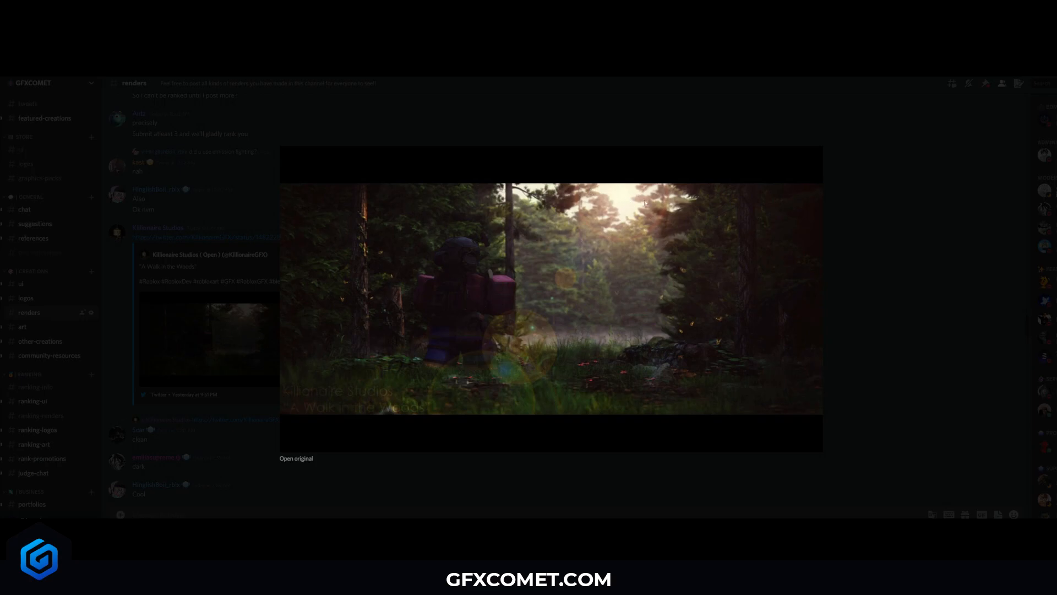
pyautogui.click(941, 270)
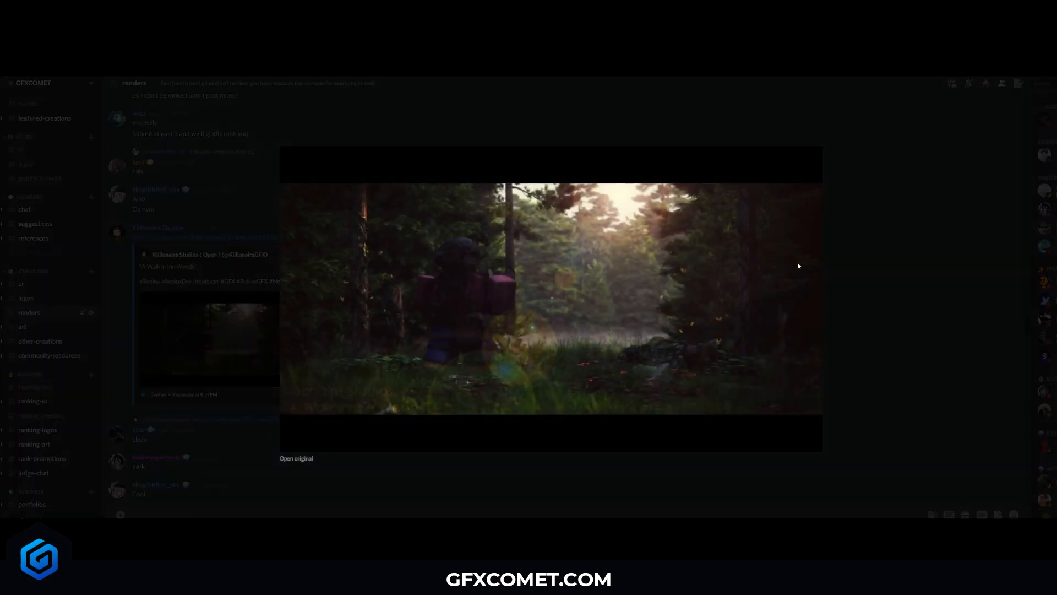
pyautogui.press('Escape')
# Find the "Cosmos" post asking how much to price the work, and view its galaxy-themed render enlarged
pyautogui.scroll(8, 460, 299)
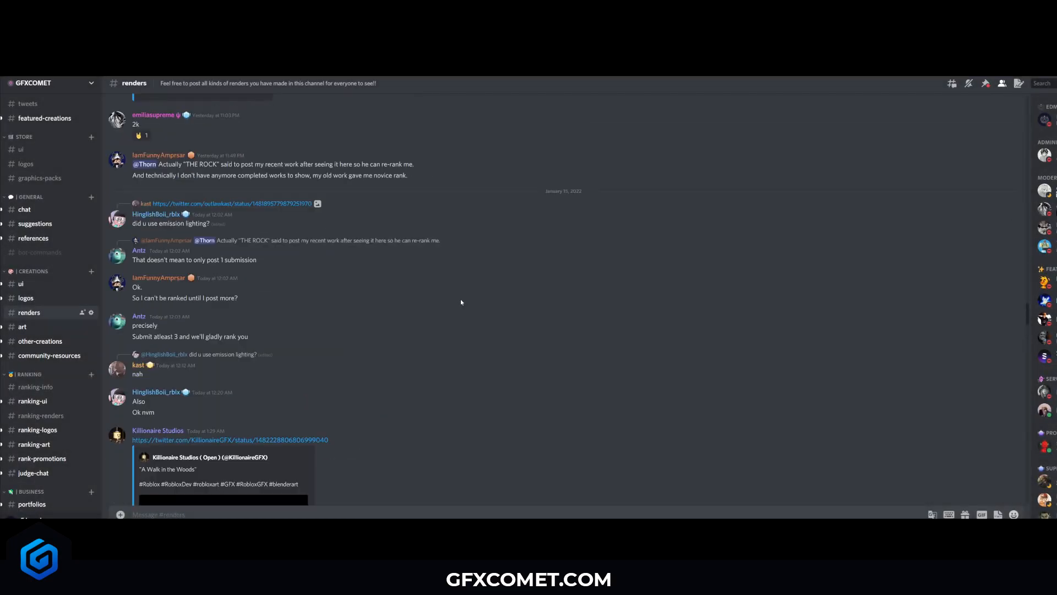
pyautogui.scroll(3, 420, 338)
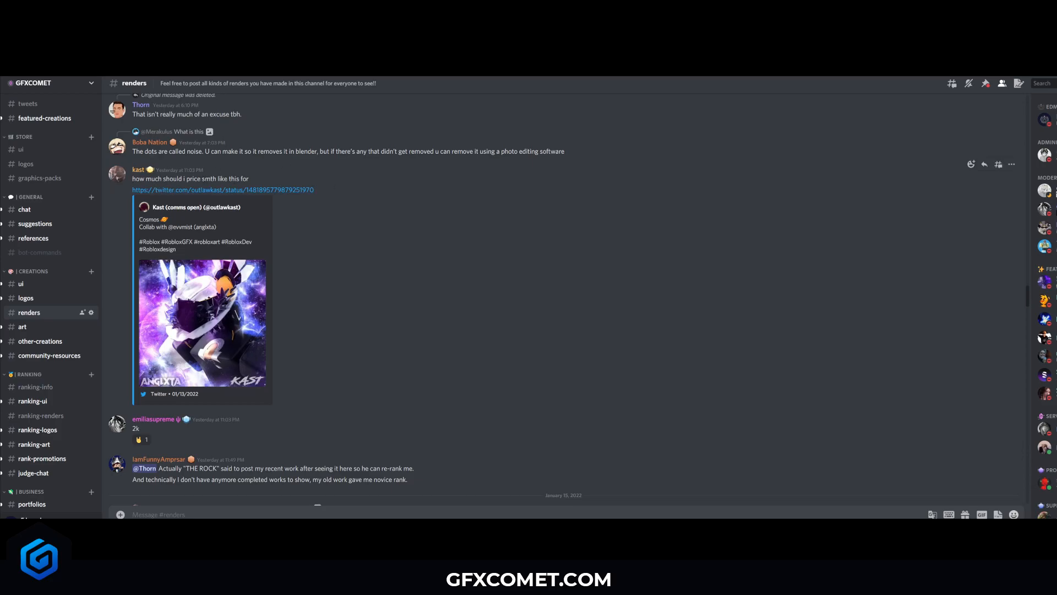
pyautogui.moveTo(203, 179); pyautogui.dragTo(249, 179)
pyautogui.click(368, 235)
pyautogui.click(229, 343)
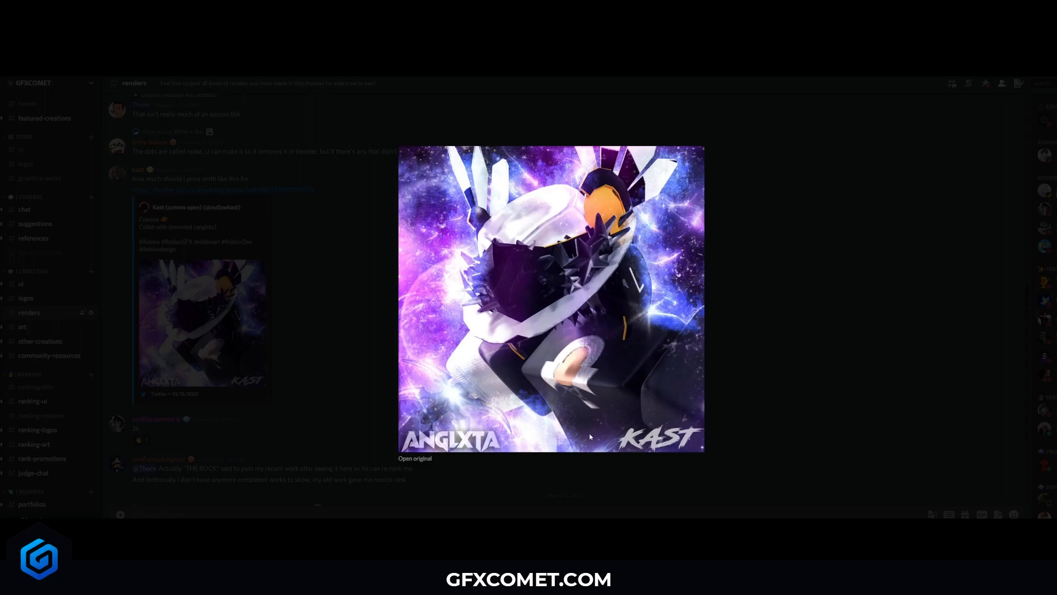
pyautogui.click(784, 347)
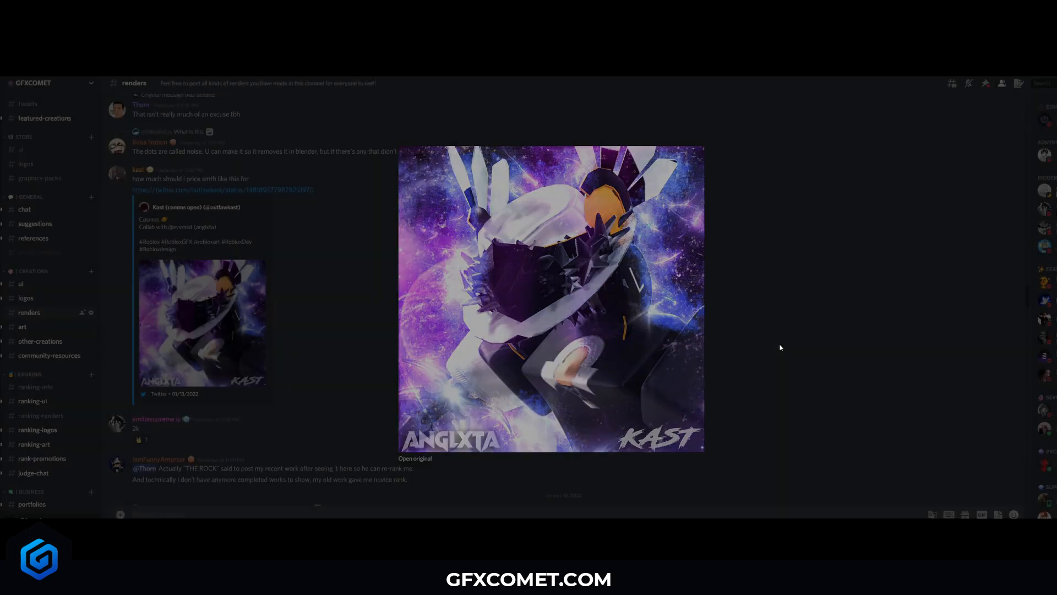
# Find the "my first banner attempts lol" post and compare its two "crispy!" banners enlarged
pyautogui.scroll(2, 368, 345)
pyautogui.scroll(2, 374, 373)
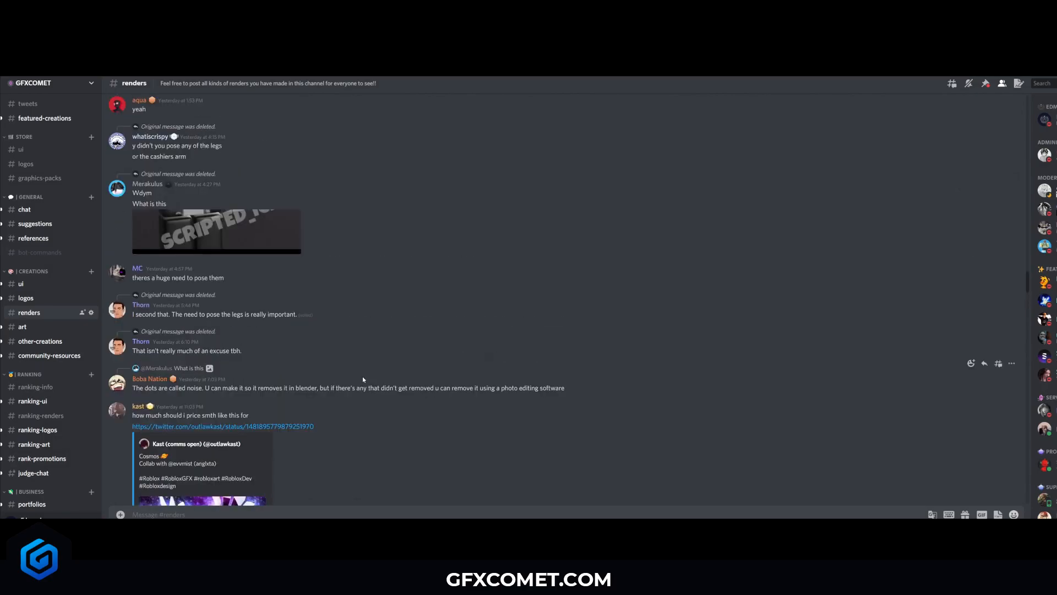
pyautogui.scroll(4, 362, 376)
pyautogui.scroll(7, 363, 377)
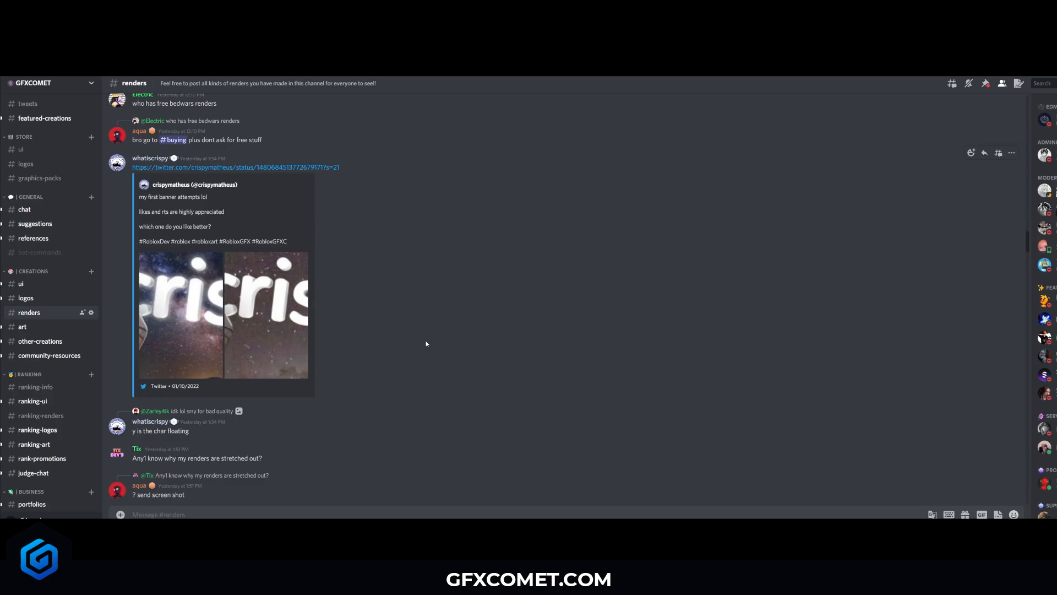
pyautogui.click(197, 326)
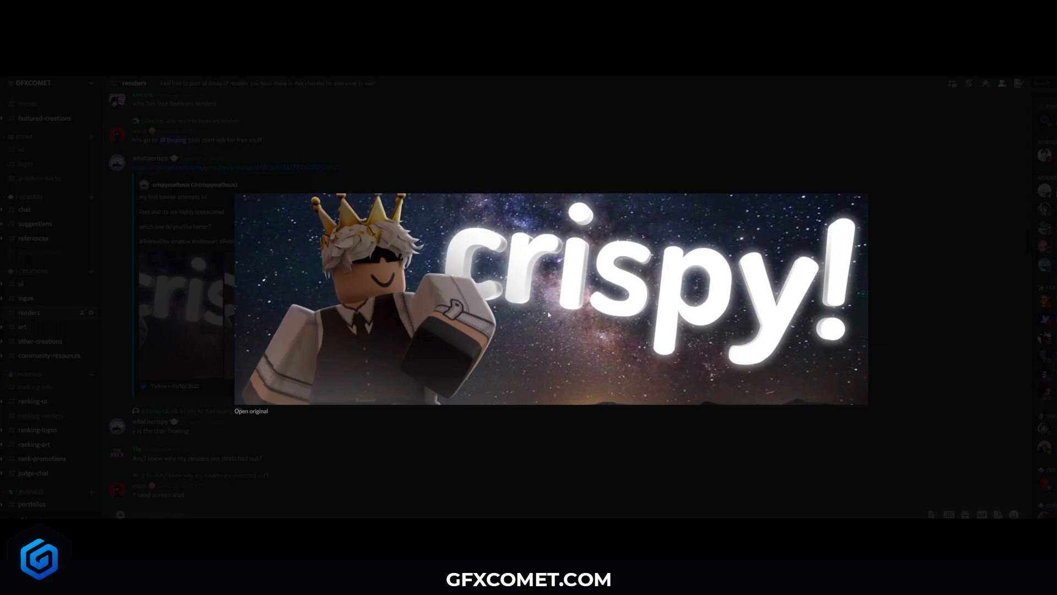
pyautogui.click(423, 485)
pyautogui.click(286, 341)
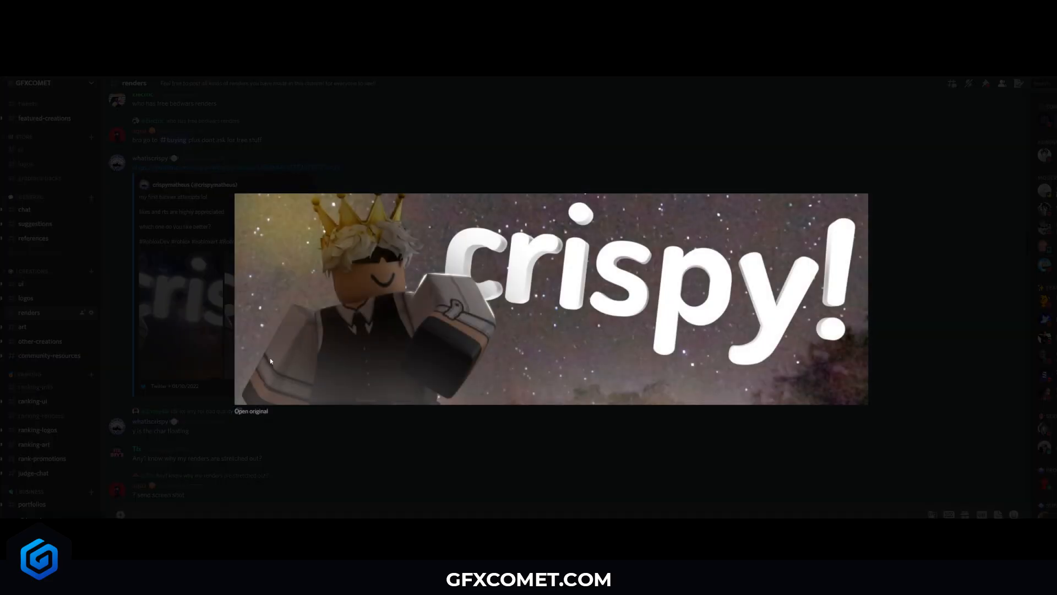
pyautogui.click(403, 459)
# Find the "First 2022 personal Artwork" post and view its render of green-eyed soldiers in a forest enlarged
pyautogui.scroll(10, 418, 358)
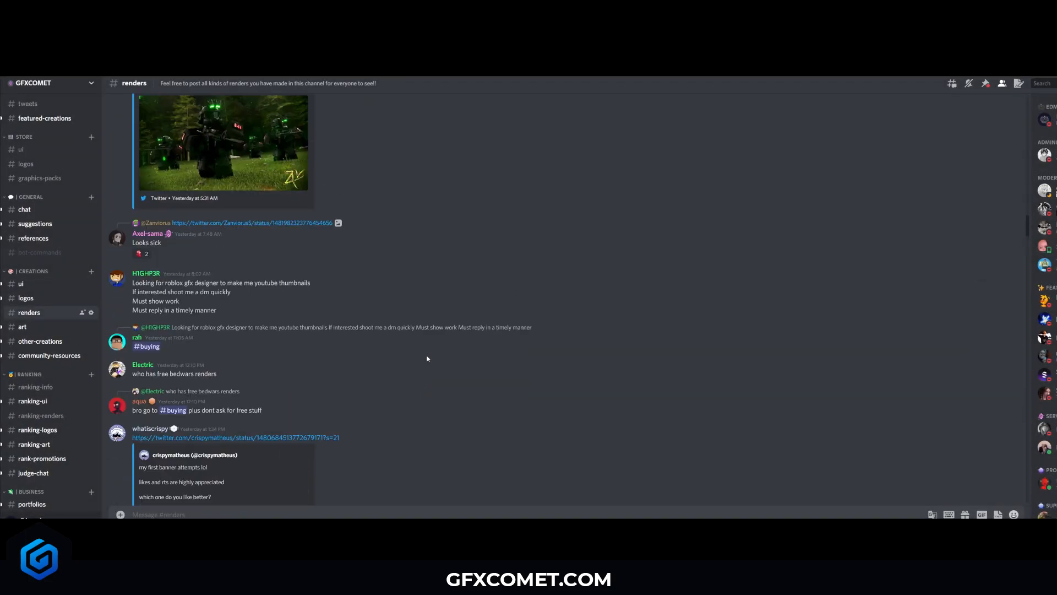
pyautogui.scroll(2, 430, 352)
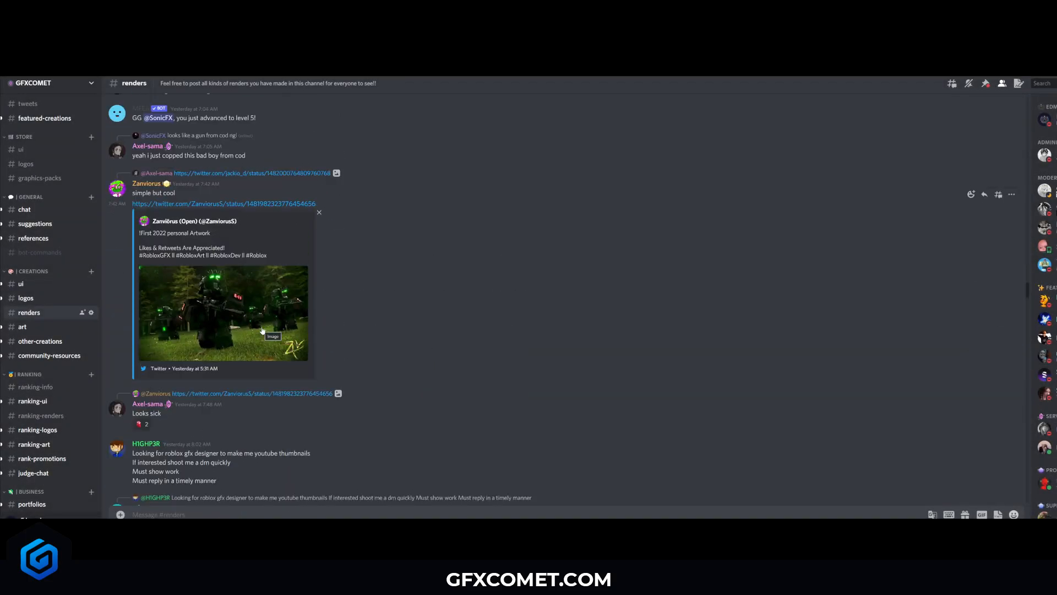
pyautogui.click(218, 297)
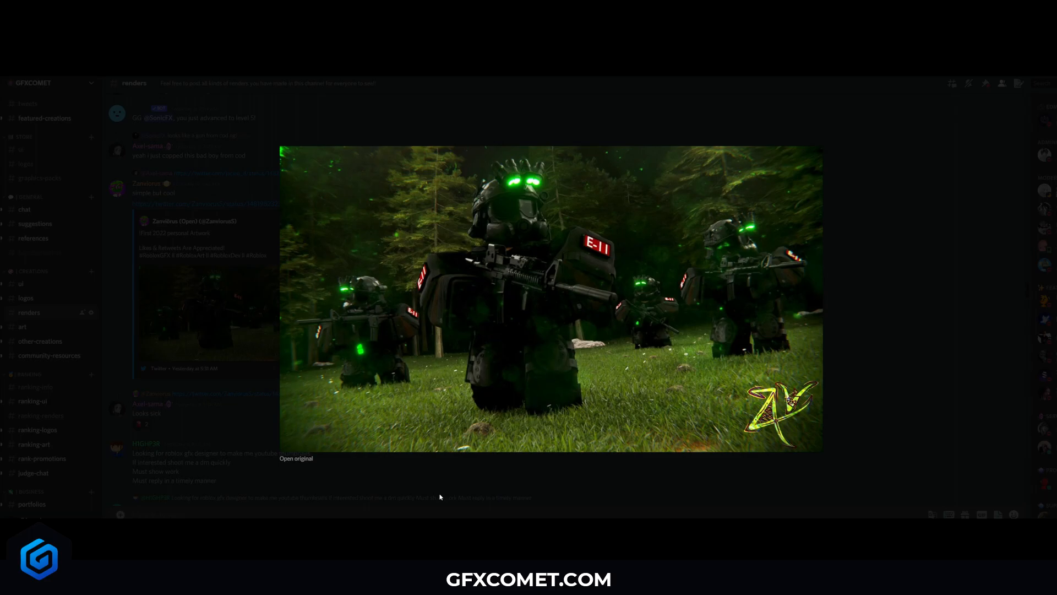
# Find the "Wizard And Warrior" post in the renders channel and view its moonlit render enlarged
pyautogui.click(457, 504)
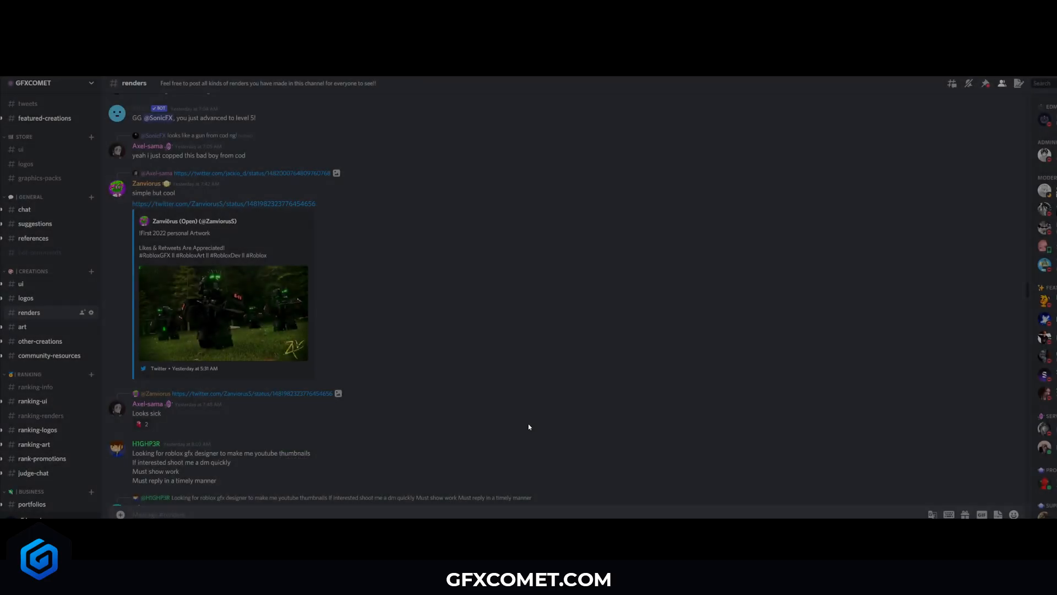
pyautogui.scroll(5, 495, 454)
pyautogui.scroll(2, 495, 455)
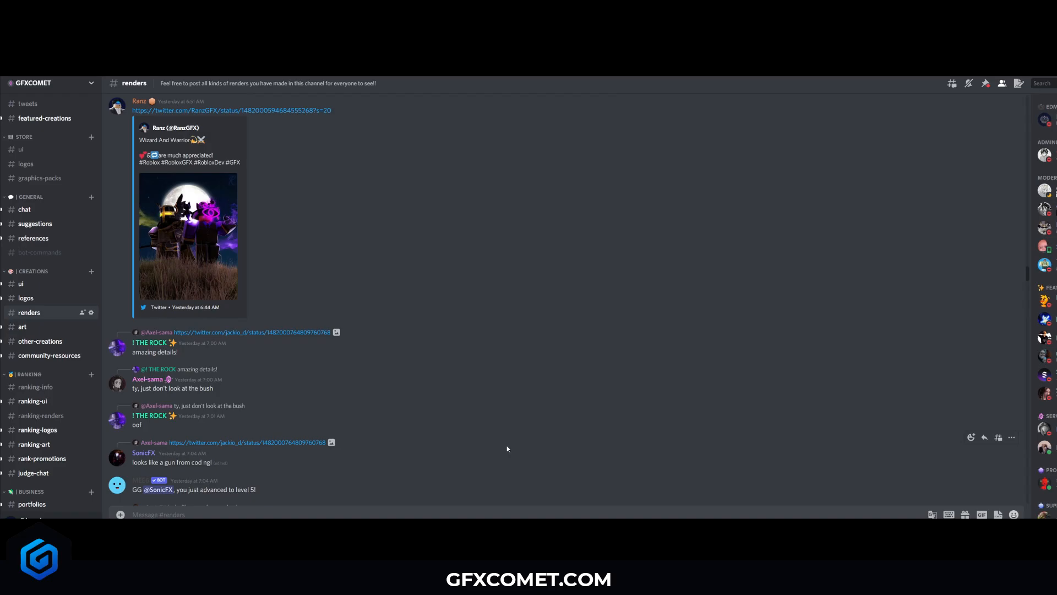
pyautogui.scroll(2, 510, 447)
pyautogui.click(192, 334)
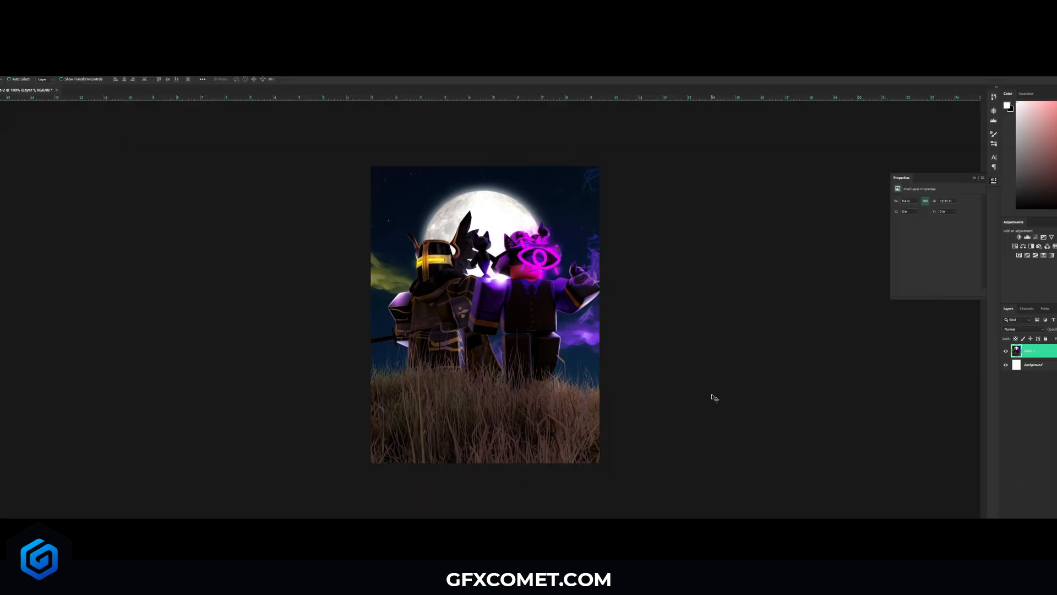
# In Photoshop, add a Color Lookup adjustment above the wizard and warrior render and set its 3DLUT to Filmstock_50.3dl
pyautogui.hotkey('ctrl', '+')
pyautogui.hotkey('ctrl', '-')
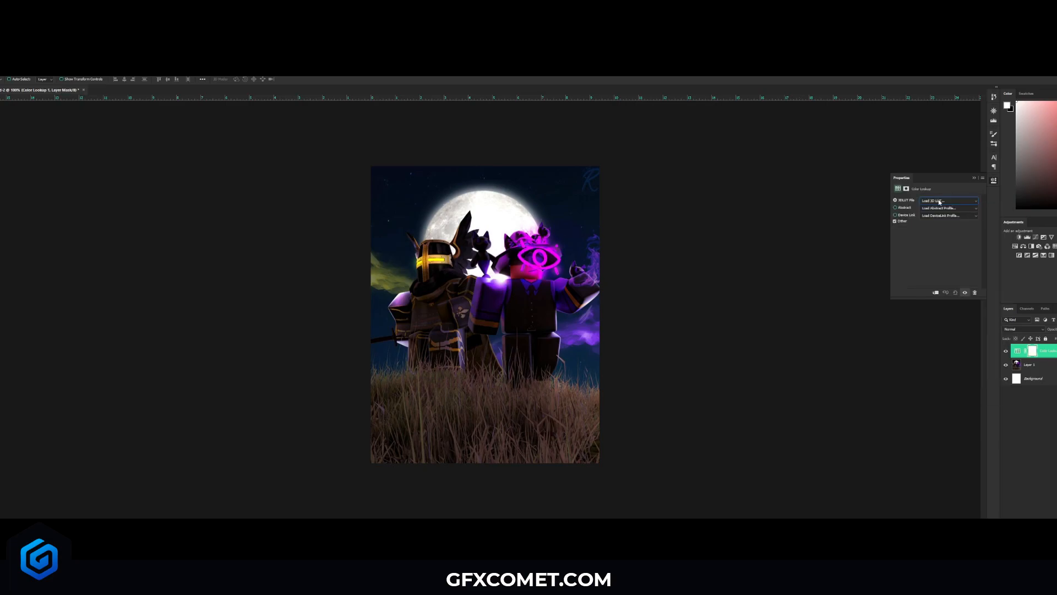
pyautogui.press('Down')
pyautogui.press('Down')
pyautogui.press('Down')
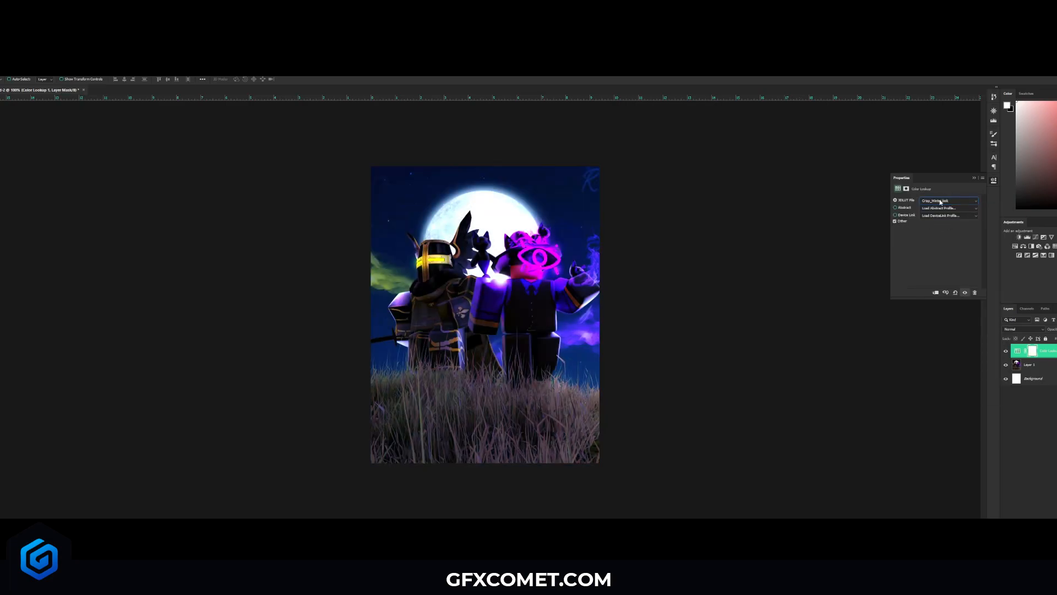
pyautogui.press('Down')
pyautogui.press('Down')
pyautogui.press('Down')
pyautogui.press('Down')
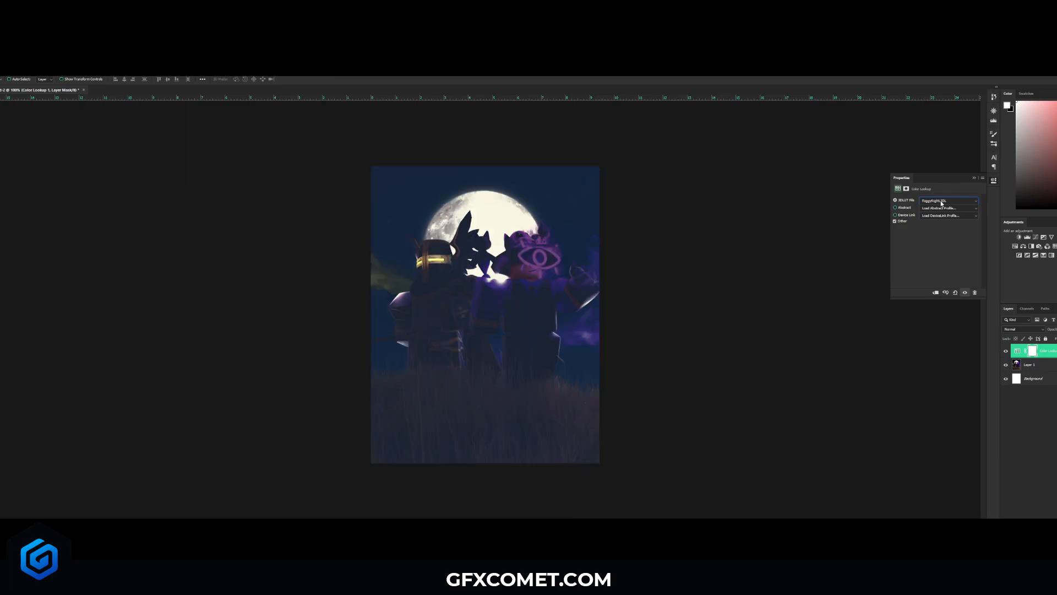
pyautogui.press('Up')
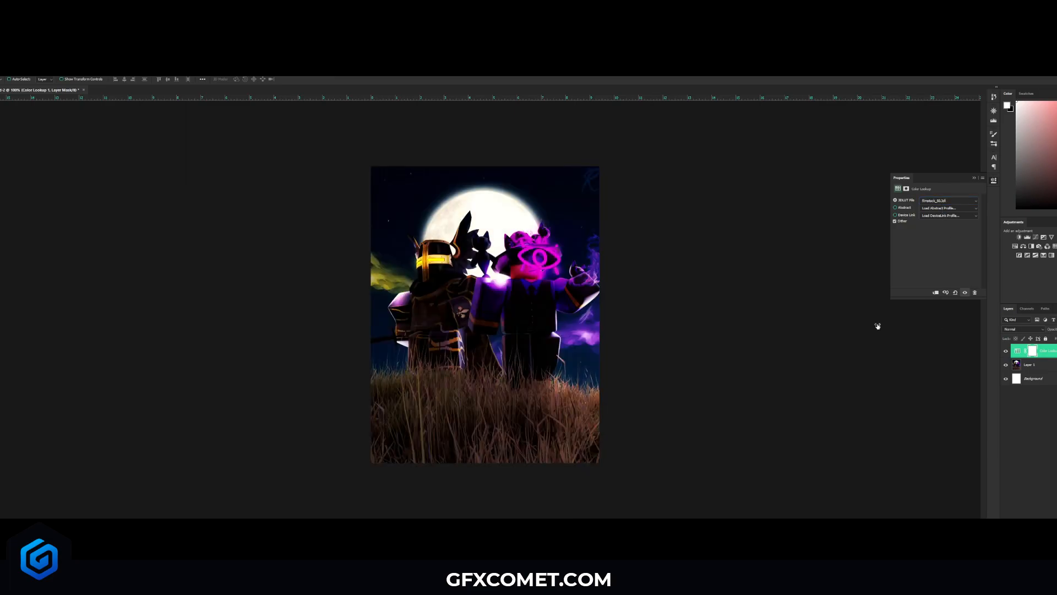
# Duplicate the Color Lookup layer and set the copy's 3DLUT to FoggyNight.3DL
pyautogui.hotkey('ctrl', 'j')
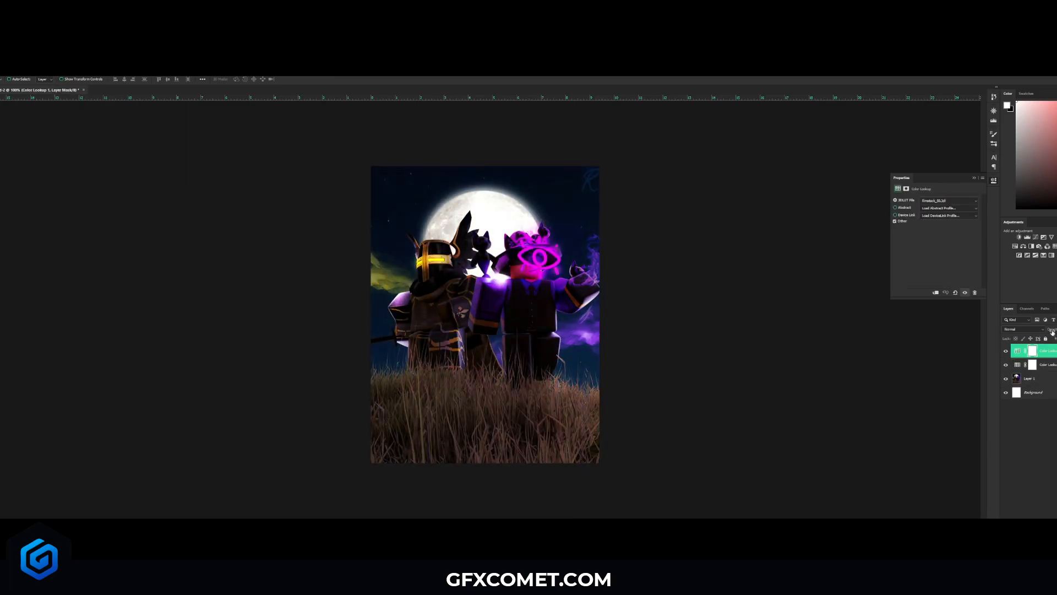
pyautogui.click(943, 200)
pyautogui.click(940, 291)
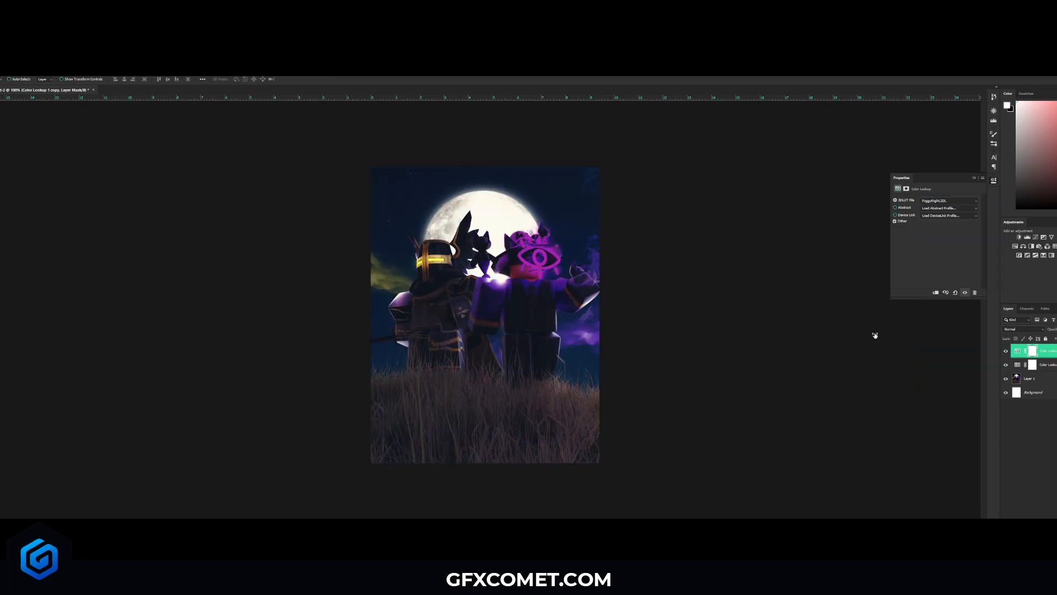
# Duplicate the FoggyNight lookup layer and try the following 3DLUTs on the copy, from the Fuji presets through FuturisticBleak.3DL
pyautogui.hotkey('ctrl', 'j')
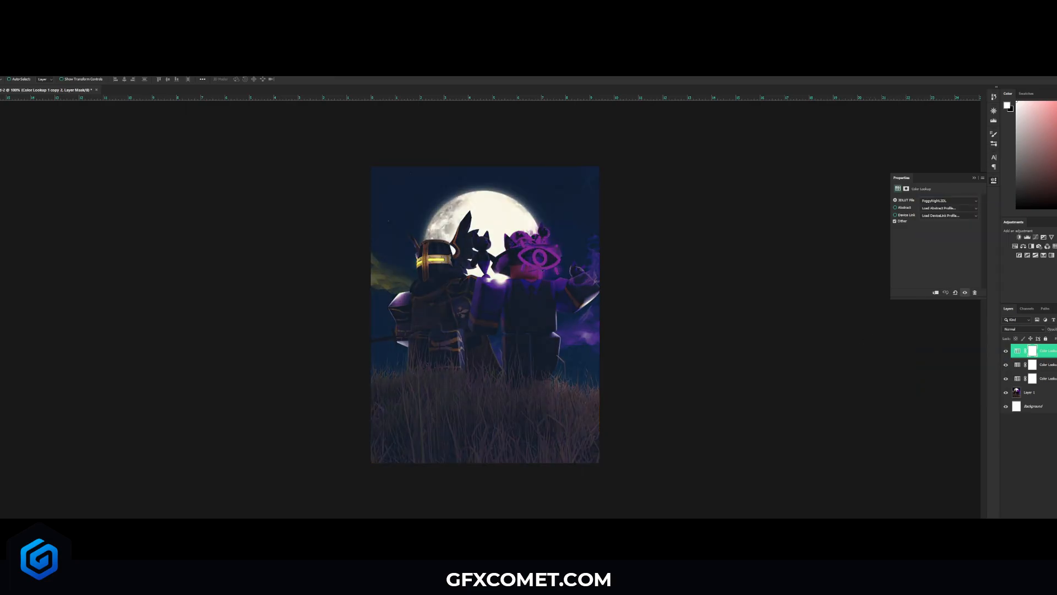
pyautogui.click(962, 201)
pyautogui.press('Down')
pyautogui.press('Down')
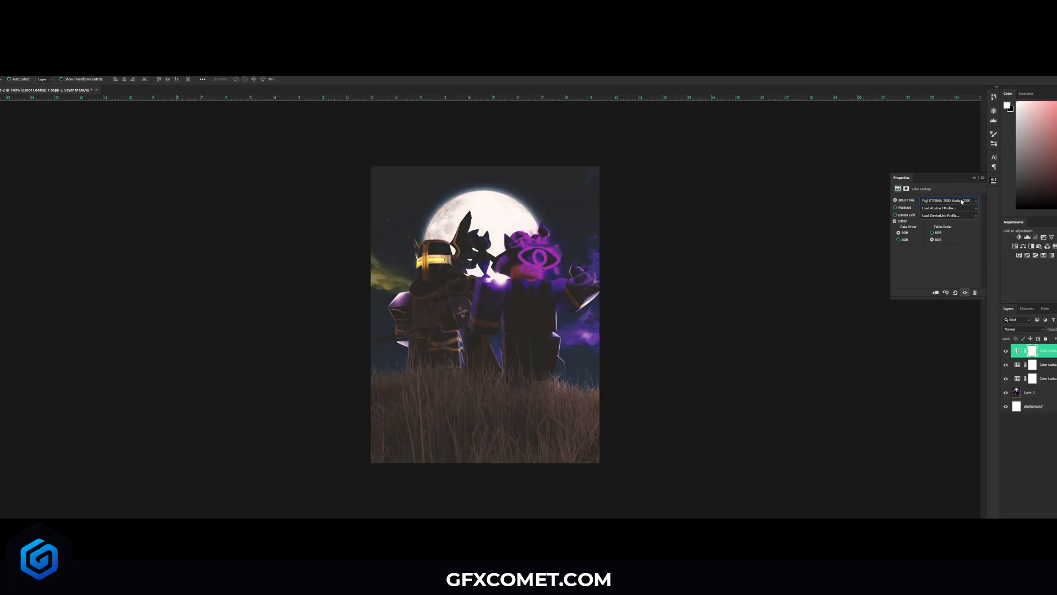
pyautogui.press('Down')
pyautogui.press('Down')
pyautogui.press('Down')
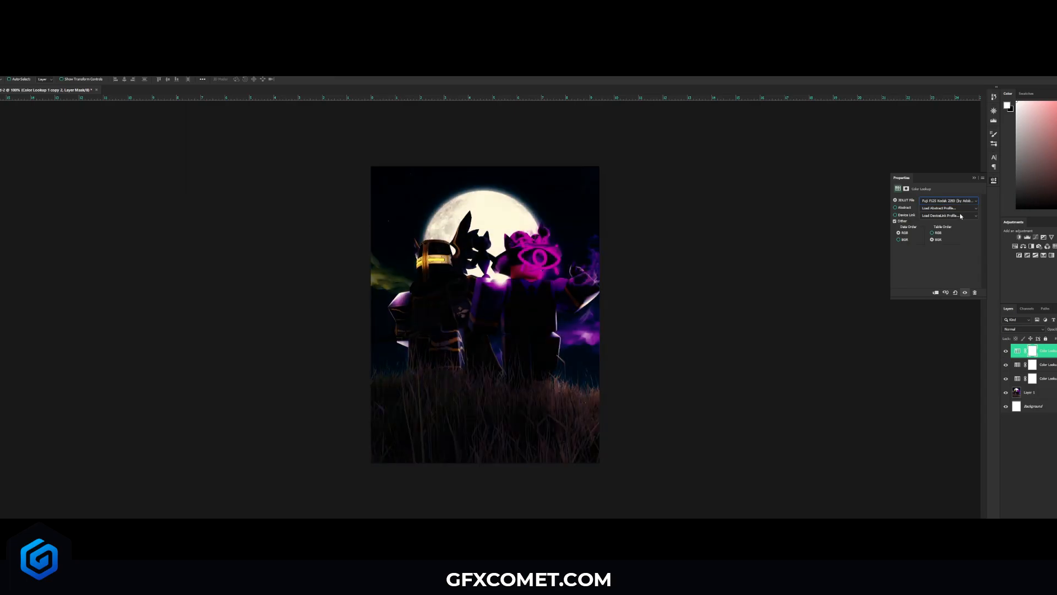
pyautogui.press('Down')
pyautogui.press('Down')
pyautogui.press('Down')
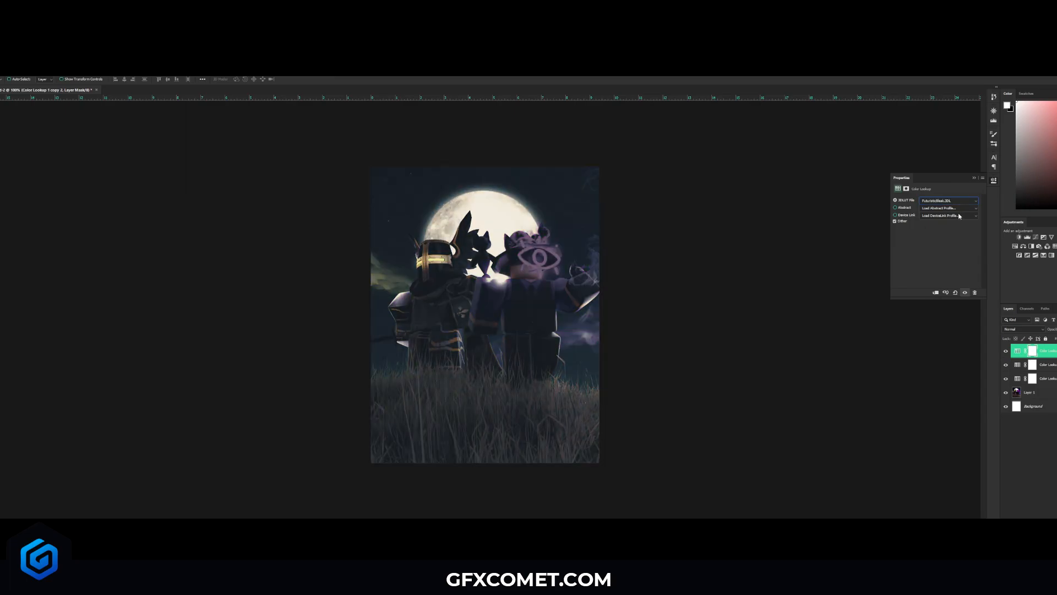
# Stack further Color Lookup copies, use the Kodak 5205 Fuji 3510 LUT, and set the top copy's blend mode to Normal
pyautogui.press('Up')
pyautogui.press('Down')
pyautogui.press('Down')
pyautogui.press('Down')
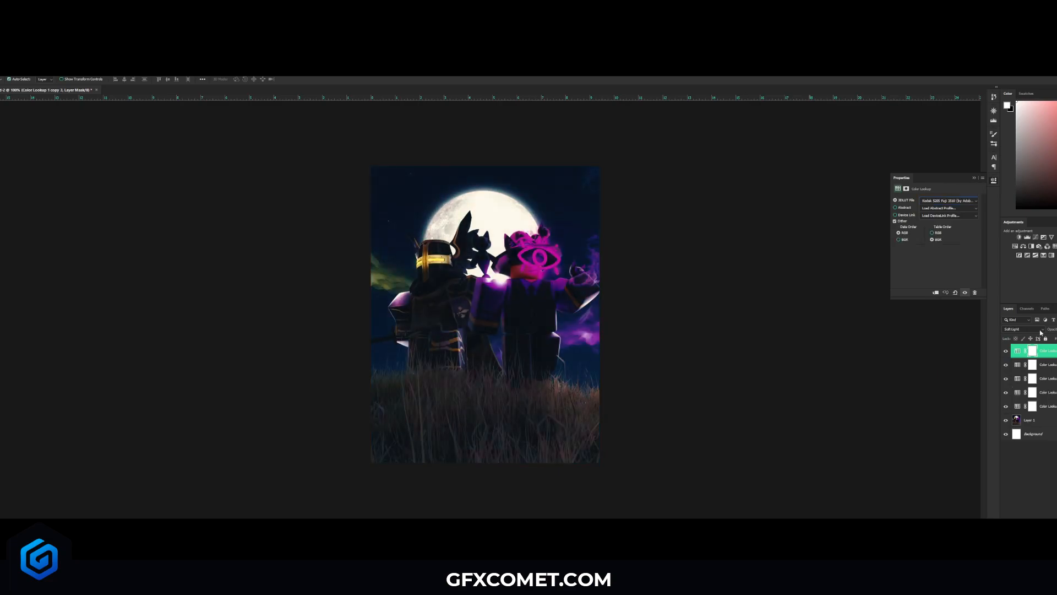
pyautogui.click(1039, 329)
pyautogui.click(1039, 338)
# Set the topmost Color Lookup copy's 3DLUT to TealOrangePlusContrast.3DL and lower that layer's opacity
pyautogui.click(967, 200)
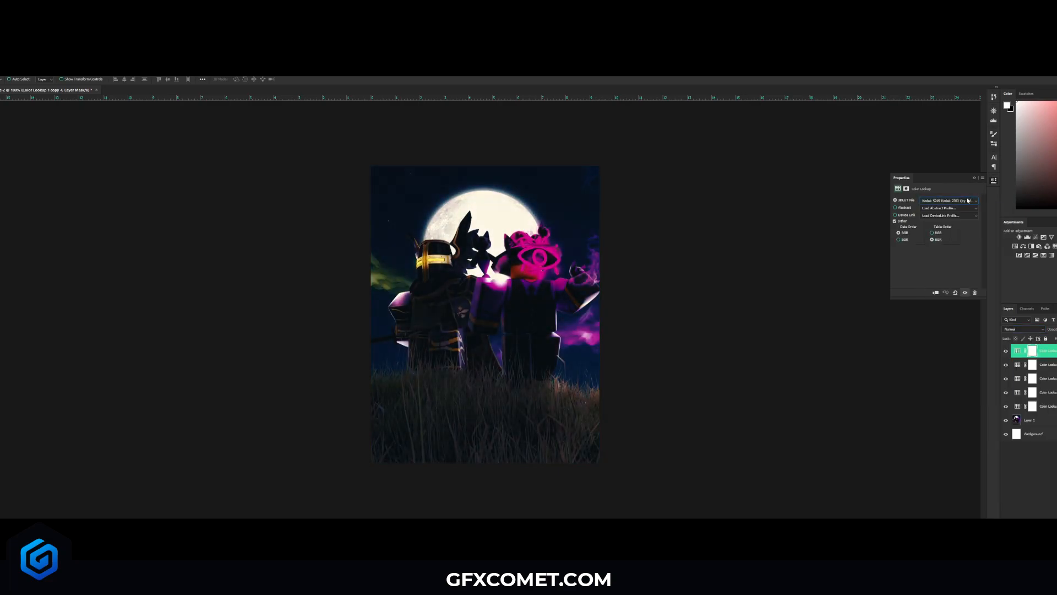
pyautogui.press('Down')
pyautogui.press('Down')
pyautogui.press('Down')
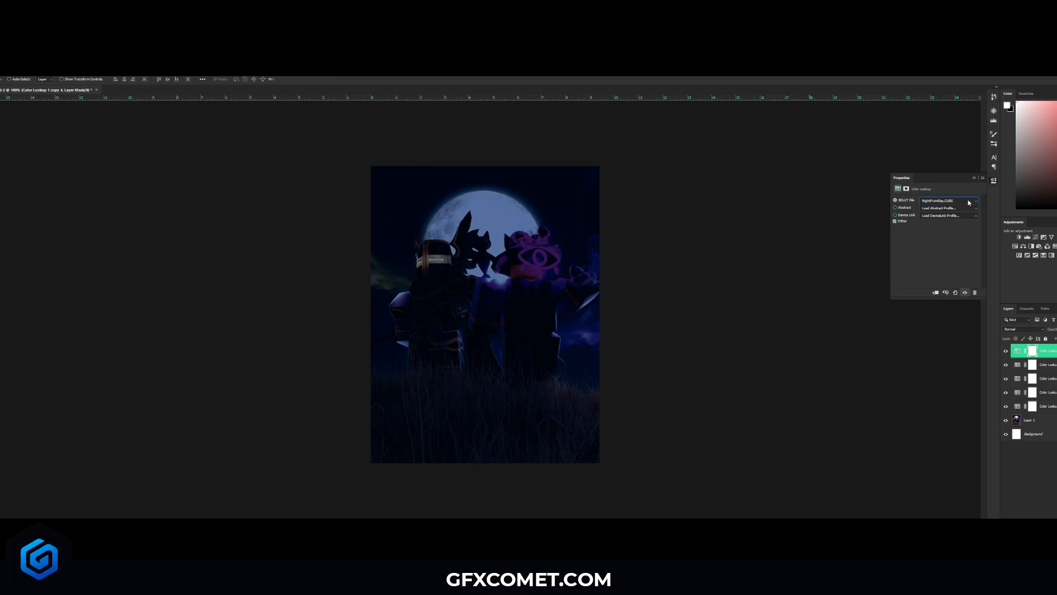
pyautogui.press('Down')
pyautogui.press('Down')
pyautogui.press('Up')
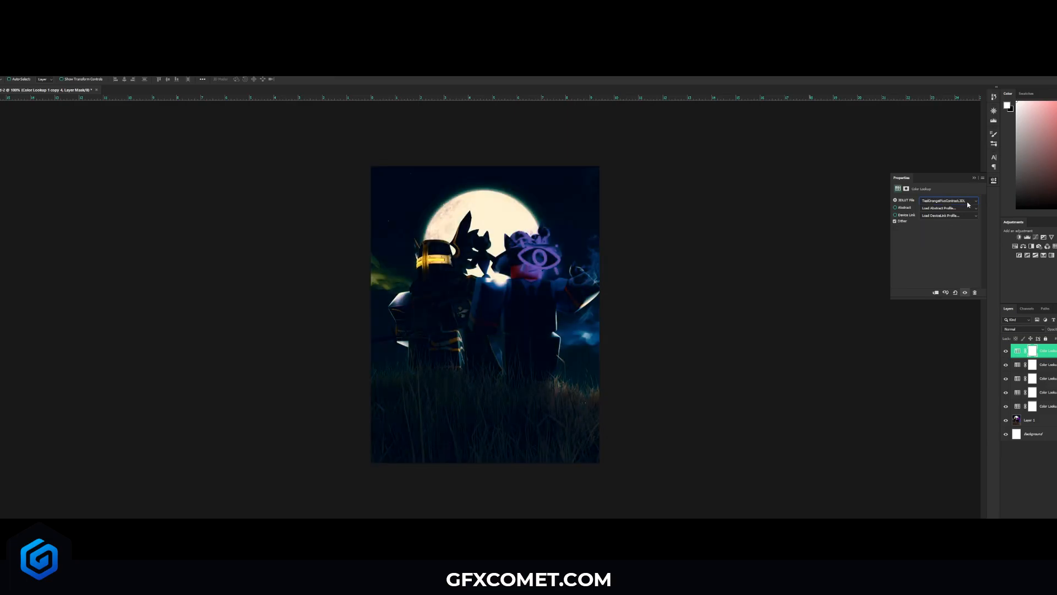
pyautogui.moveTo(1052, 329); pyautogui.dragTo(775, 322)
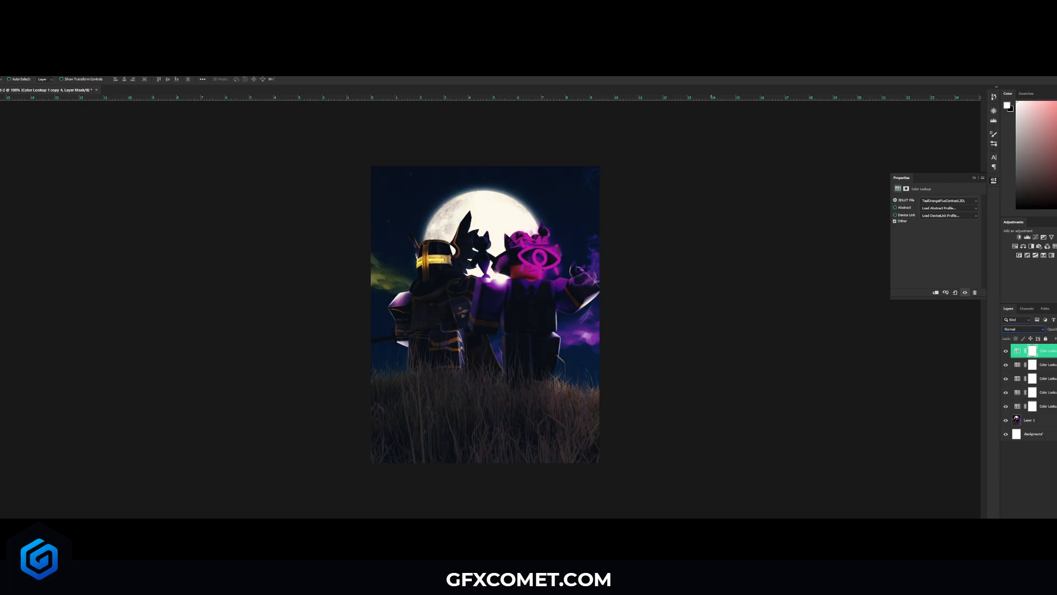
# Create a new layer above the lookups and darken the grass at the render's lower edge with a large soft black brush
pyautogui.hotkey('ctrl', 'shift', 'alt', 'n')
pyautogui.press('b')
pyautogui.press('x')
pyautogui.press(']')
pyautogui.press(']')
pyautogui.press(']')
pyautogui.press(']')
pyautogui.press(']')
pyautogui.press(']')
pyautogui.press(']')
pyautogui.press(']')
pyautogui.press(']')
pyautogui.press(']')
pyautogui.press(']')
pyautogui.press(']')
pyautogui.moveTo(300, 484); pyautogui.dragTo(439, 510)
pyautogui.press('[')
pyautogui.press('[')
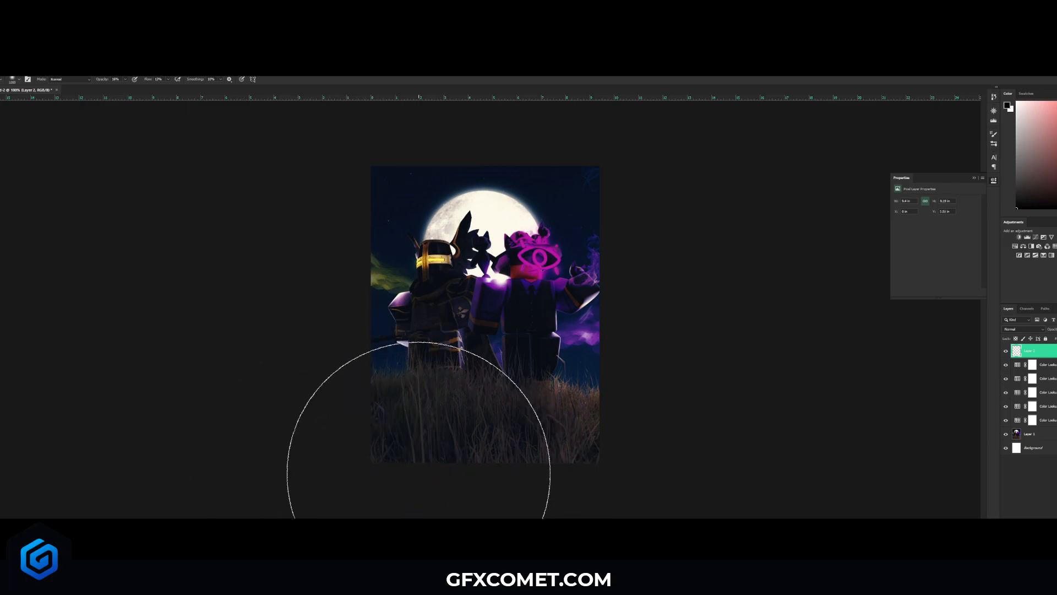
# Adjust the brush flow and paint more black strokes across the full width of the grass to darken it strongly
pyautogui.hotkey('ctrl', '-')
pyautogui.moveTo(111, 81); pyautogui.dragTo(104, 81)
pyautogui.moveTo(360, 434)
pyautogui.mouseDown()
pyautogui.moveTo(541, 479)
pyautogui.moveTo(305, 443)
pyautogui.moveTo(425, 448)
pyautogui.mouseUp()
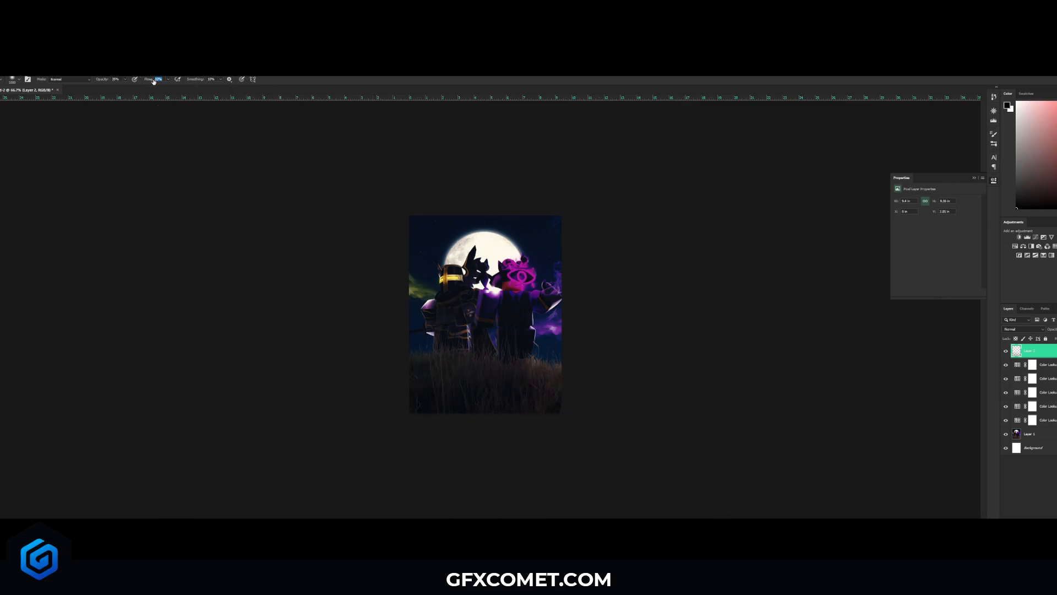
pyautogui.click(969, 179)
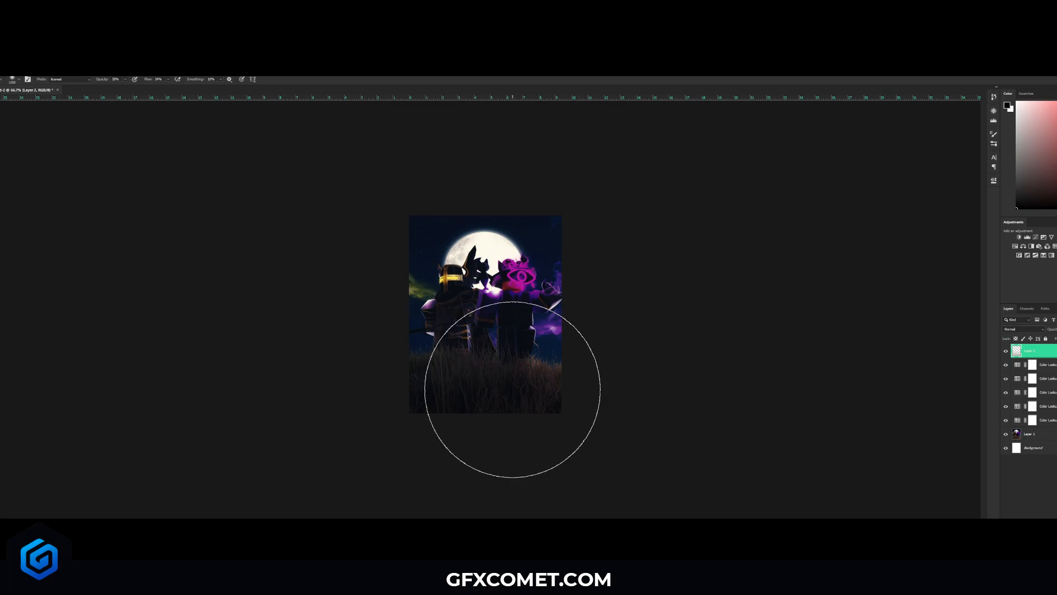
pyautogui.press('[')
pyautogui.press('[')
pyautogui.press('[')
pyautogui.press('[')
pyautogui.press('[')
pyautogui.press('[')
pyautogui.press('[')
pyautogui.moveTo(364, 385)
pyautogui.mouseDown()
pyautogui.moveTo(606, 417)
pyautogui.moveTo(485, 390)
pyautogui.moveTo(353, 393)
pyautogui.moveTo(653, 414)
pyautogui.moveTo(688, 374)
pyautogui.mouseUp()
pyautogui.press(']')
pyautogui.press(']')
pyautogui.press(']')
pyautogui.press(']')
pyautogui.press(']')
pyautogui.moveTo(363, 383); pyautogui.dragTo(609, 387)
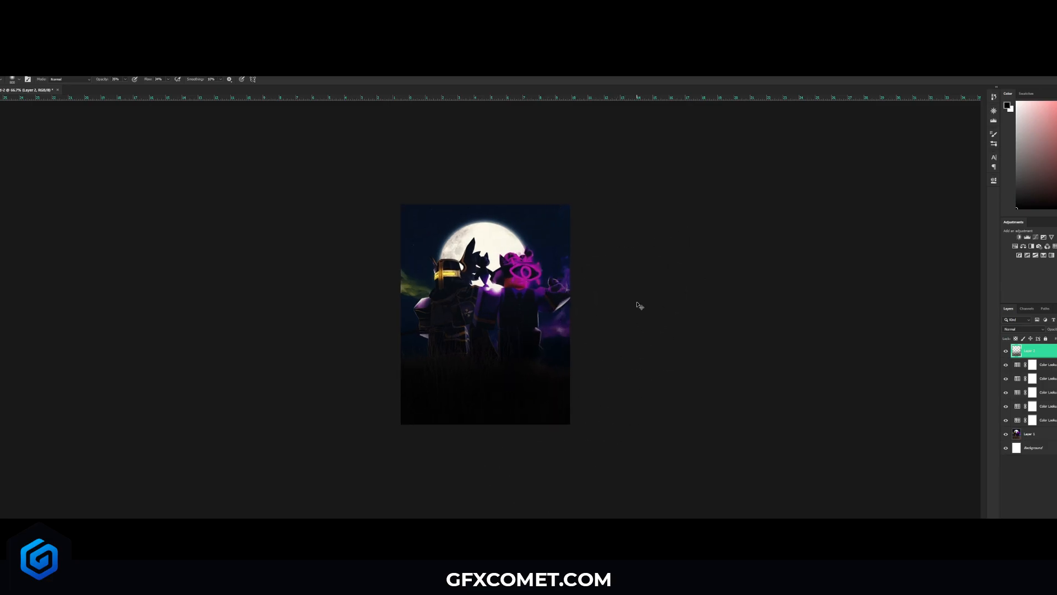
# Shrink the brush and paint a soft white highlight along the top of the knight's helmet
pyautogui.hotkey('ctrl', '+')
pyautogui.hotkey('ctrl', '+')
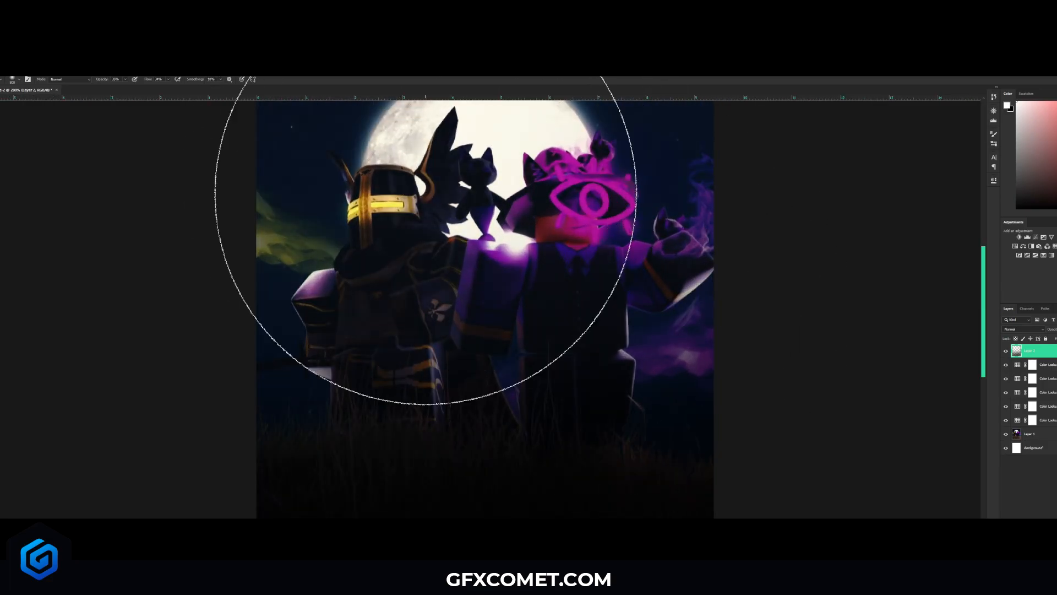
pyautogui.scroll(3, 534, 213)
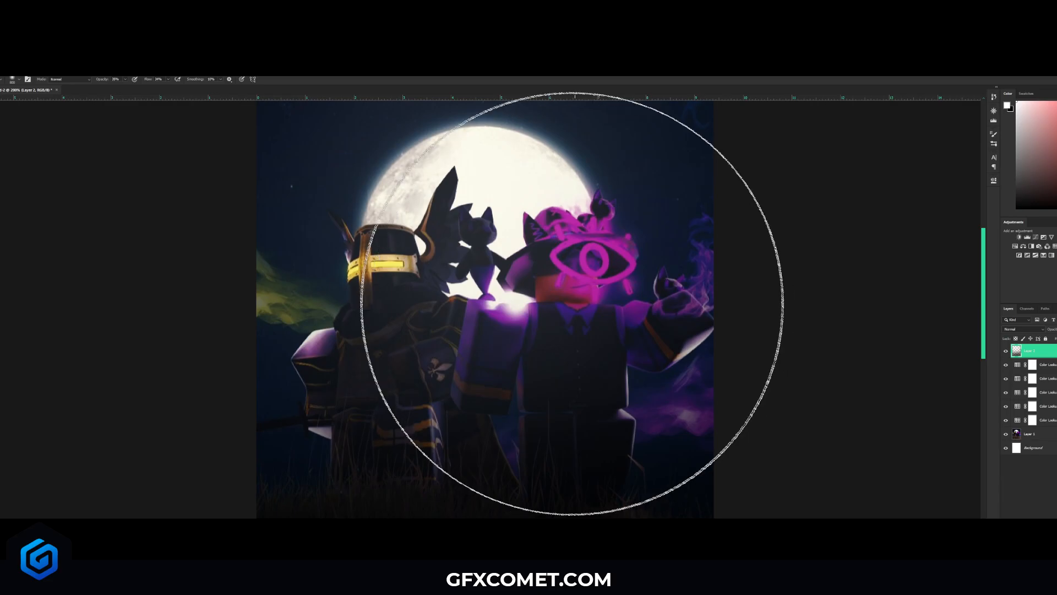
pyautogui.press('[')
pyautogui.press('[')
pyautogui.press('[')
pyautogui.press('[')
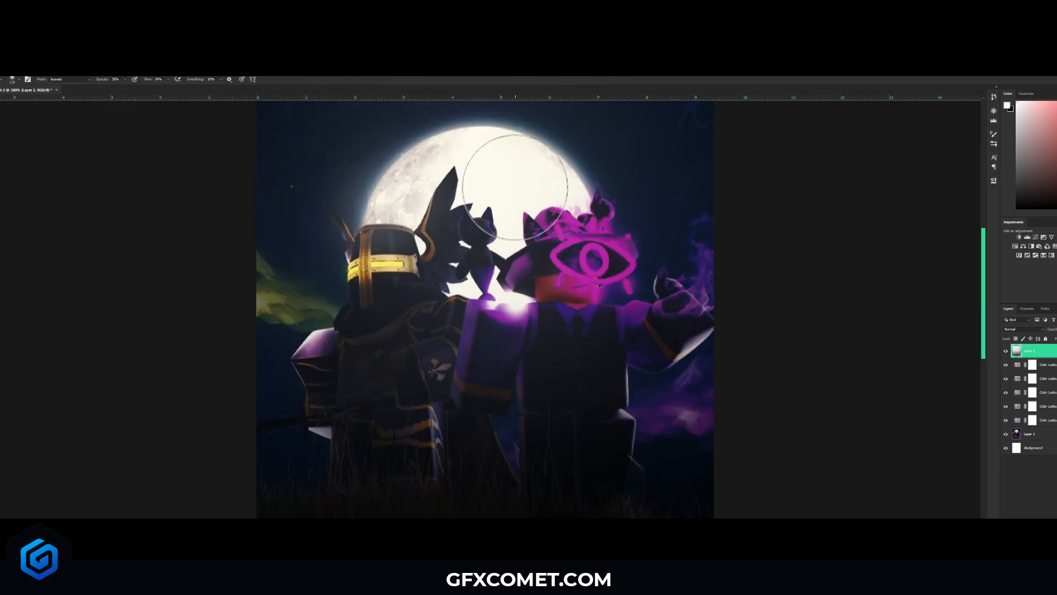
pyautogui.press('[')
pyautogui.press('[')
pyautogui.press('[')
pyautogui.press('[')
pyautogui.press('[')
pyautogui.press('[')
pyautogui.press('[')
pyautogui.press('[')
pyautogui.press('[')
pyautogui.press('[')
pyautogui.press('[')
pyautogui.press('[')
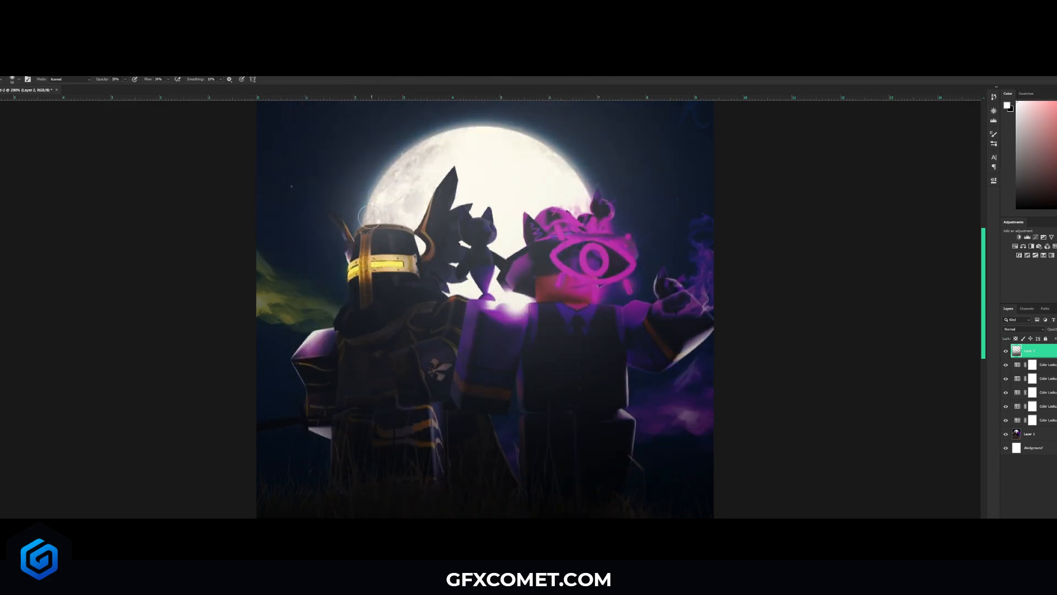
pyautogui.moveTo(356, 235); pyautogui.dragTo(410, 228)
# Check the brush tip settings, and continue the soft white highlights along the helmet wing and both characters' edges
pyautogui.press('F5')
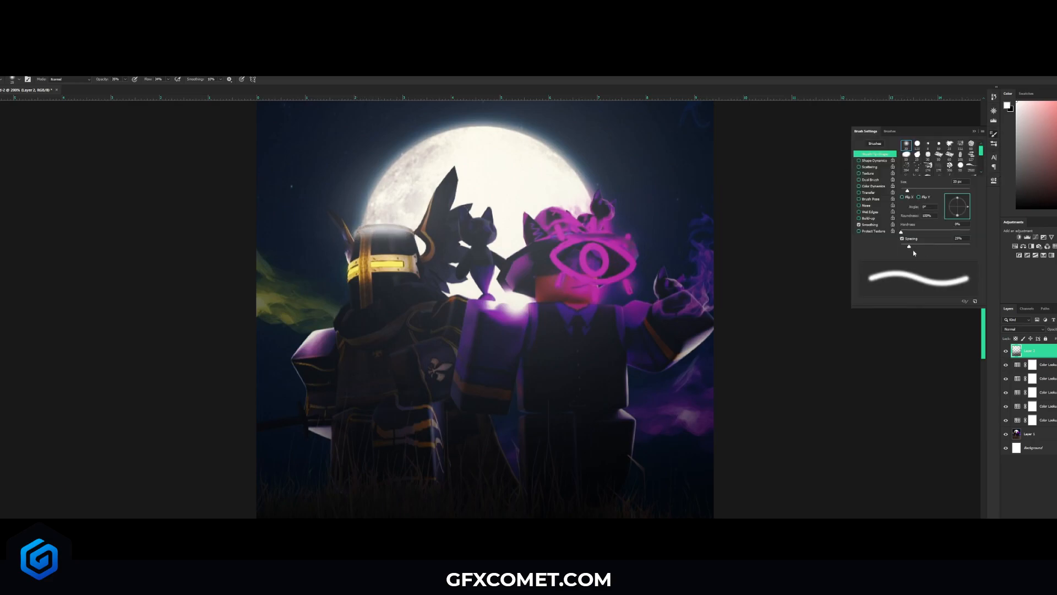
pyautogui.click(973, 132)
pyautogui.moveTo(460, 174)
pyautogui.mouseDown()
pyautogui.moveTo(433, 195)
pyautogui.moveTo(450, 187)
pyautogui.moveTo(451, 197)
pyautogui.moveTo(456, 175)
pyautogui.mouseUp()
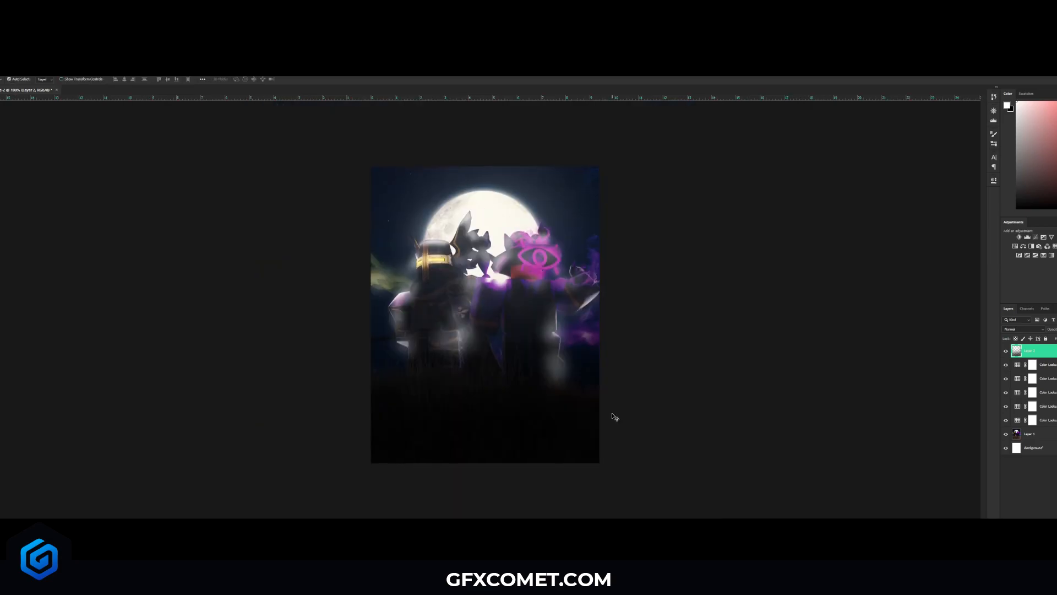
# Set the painted light and shadow layer's blend mode to Soft Light and lower its opacity
pyautogui.hotkey('ctrl', '-')
pyautogui.hotkey('ctrl', '+')
pyautogui.click(1023, 328)
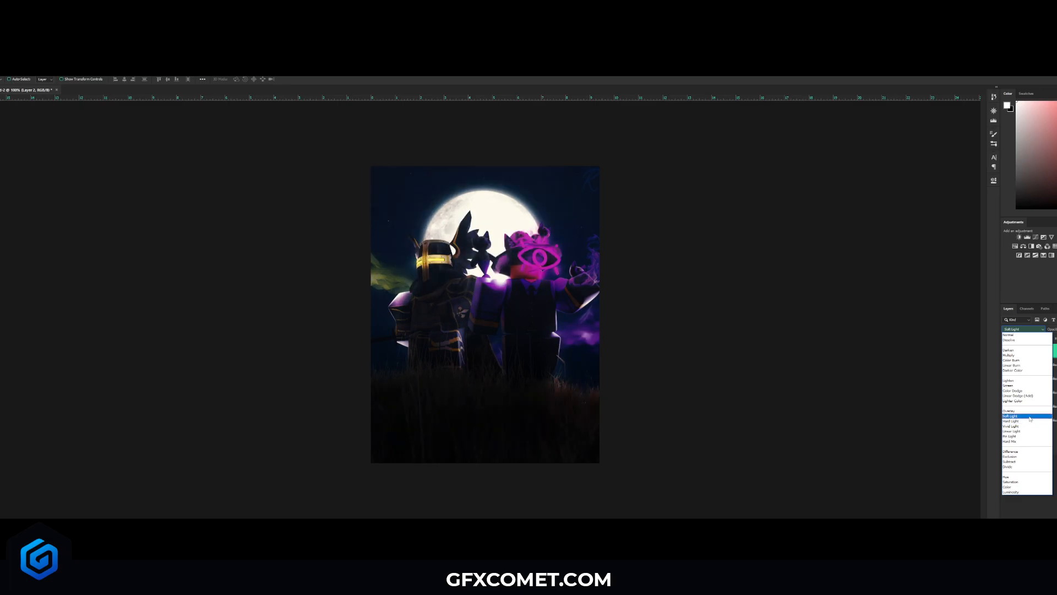
pyautogui.click(1029, 416)
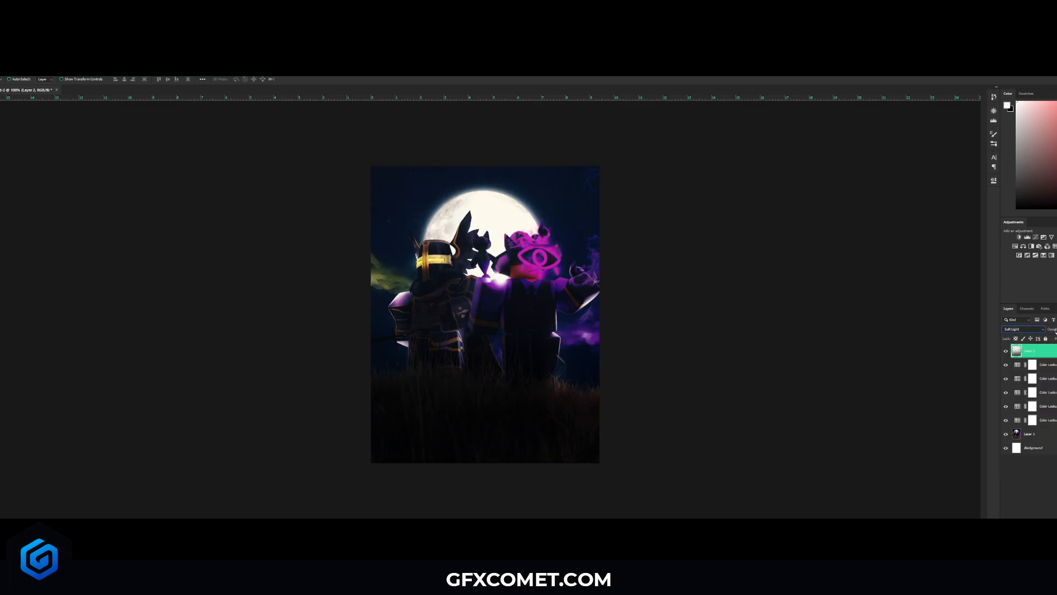
pyautogui.moveTo(813, 327); pyautogui.dragTo(813, 327)
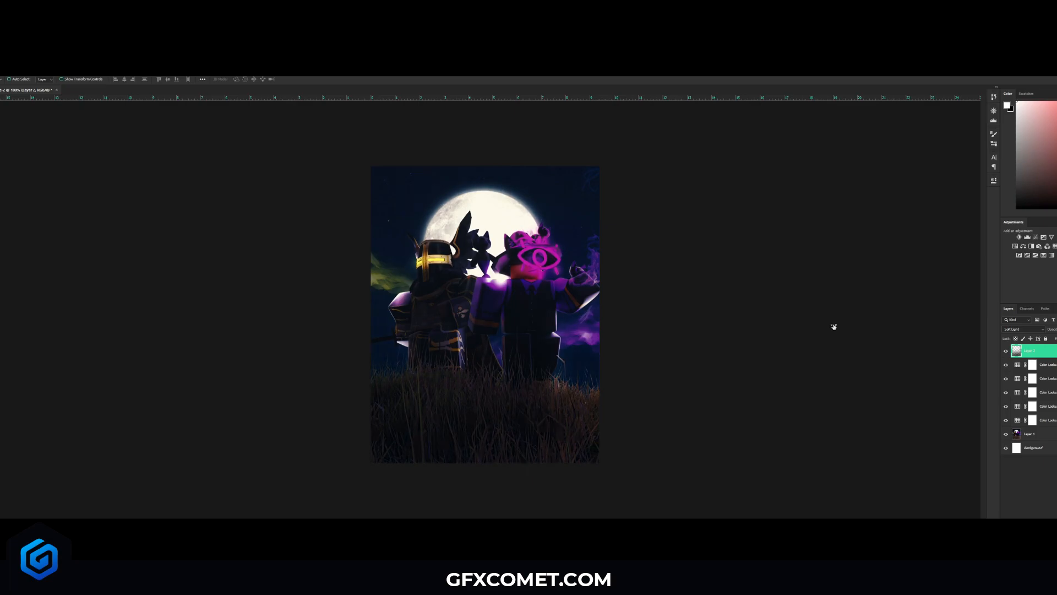
# Duplicate the Soft Light paint layer and lower the copy's opacity
pyautogui.hotkey('ctrl', 'j')
pyautogui.moveTo(1052, 329); pyautogui.dragTo(895, 328)
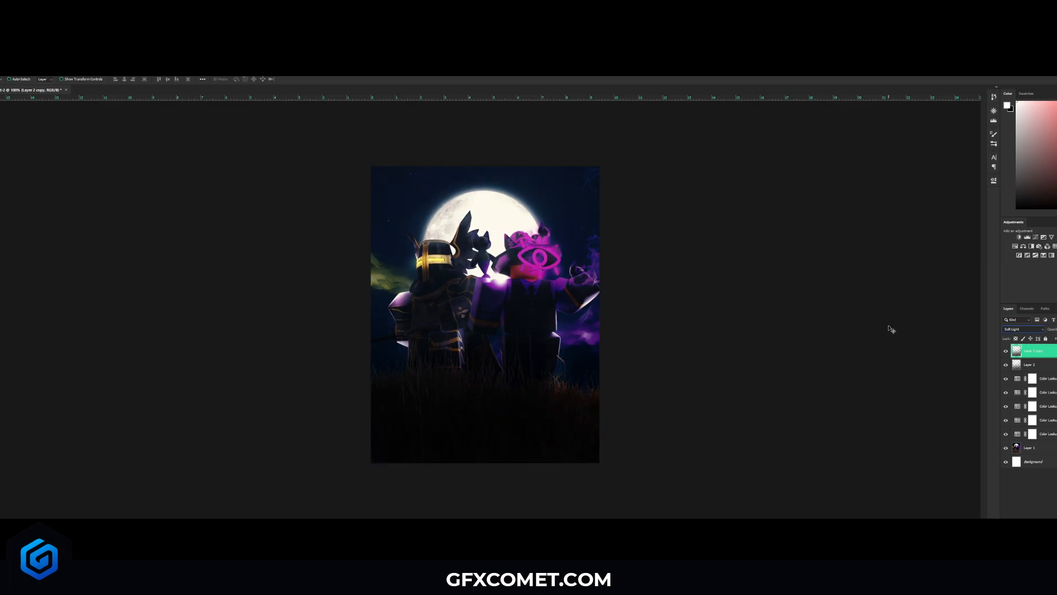
pyautogui.press('g')
pyautogui.click(457, 387)
pyautogui.hotkey('ctrl', 'z')
# Erase part of the copied paint layer's dark shading over the grass with a soft eraser
pyautogui.press('e')
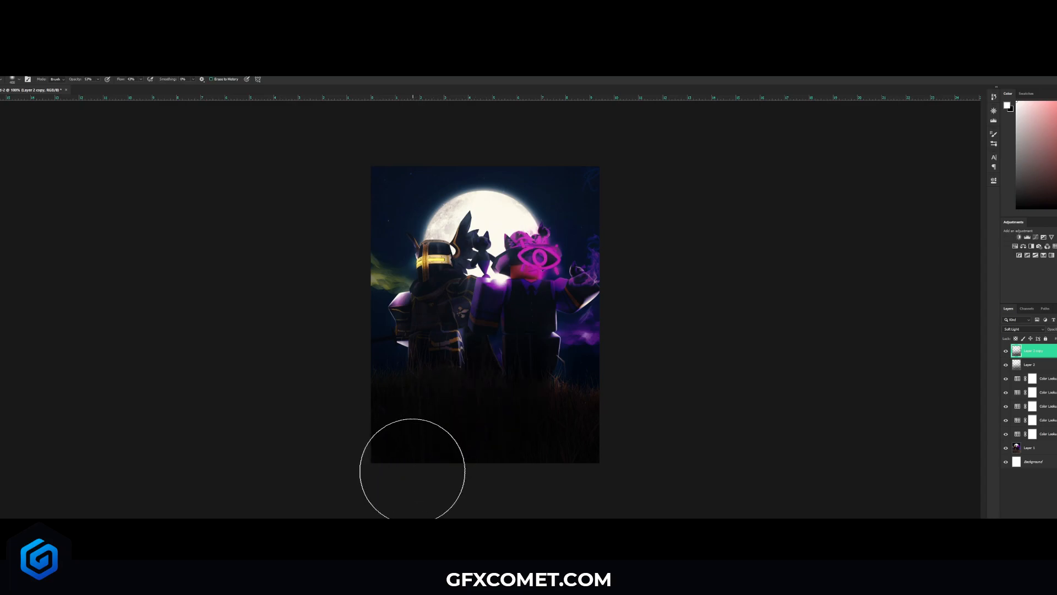
pyautogui.moveTo(508, 435); pyautogui.dragTo(418, 450)
pyautogui.press('[')
pyautogui.press('[')
pyautogui.moveTo(323, 437)
pyautogui.mouseDown()
pyautogui.moveTo(532, 430)
pyautogui.moveTo(282, 461)
pyautogui.mouseUp()
pyautogui.press('[')
pyautogui.press('v')
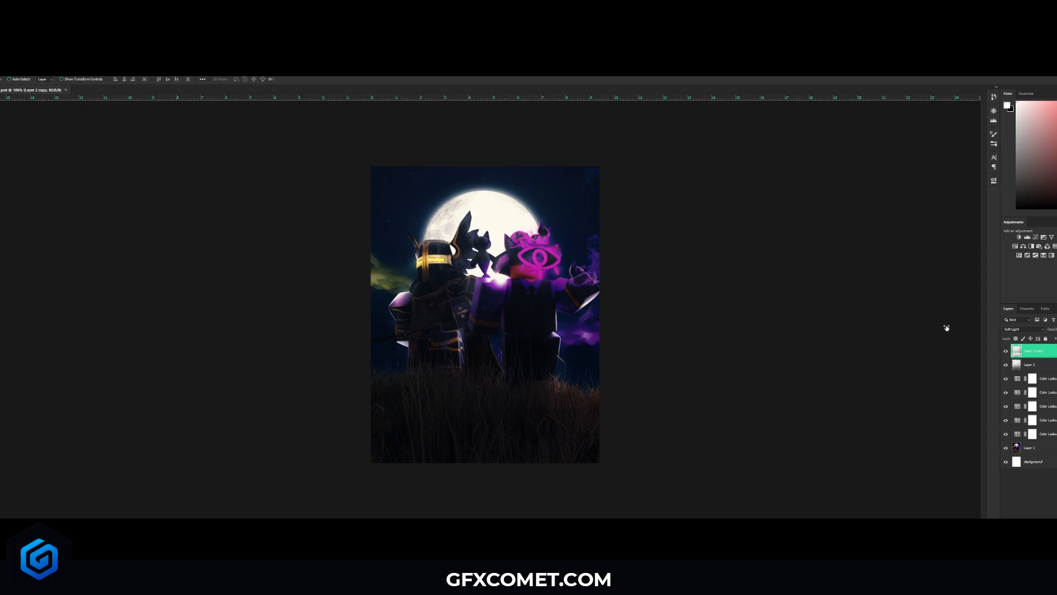
pyautogui.hotkey('ctrl', '+')
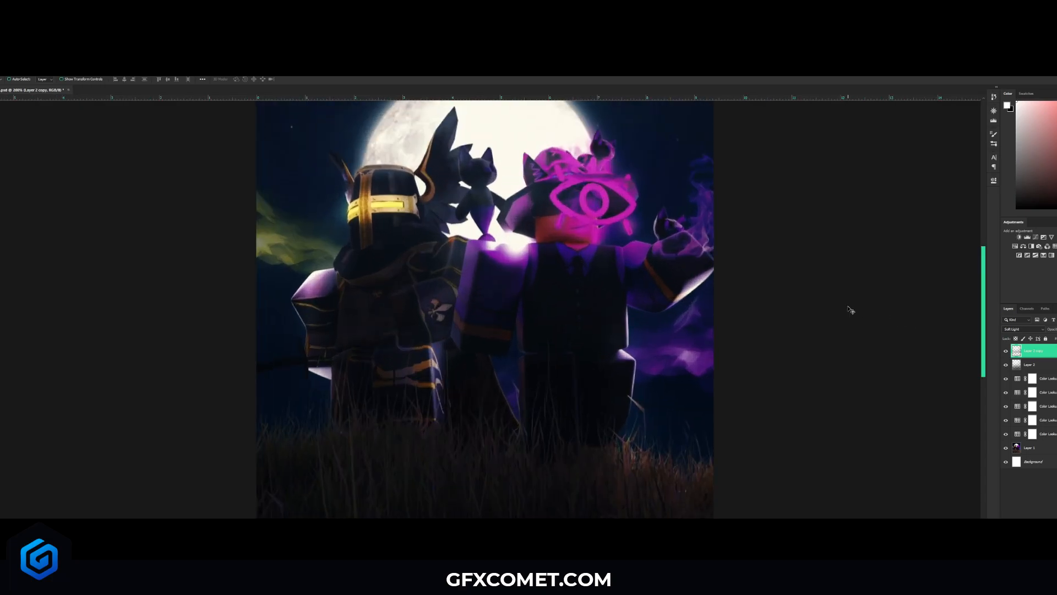
# Add a new layer and paint a soft glow in the eye symbol's magenta over the wizard's eye symbol, hat and face
pyautogui.scroll(2, 785, 322)
pyautogui.hotkey('ctrl', 'shift', 'alt', 'n')
pyautogui.press('b')
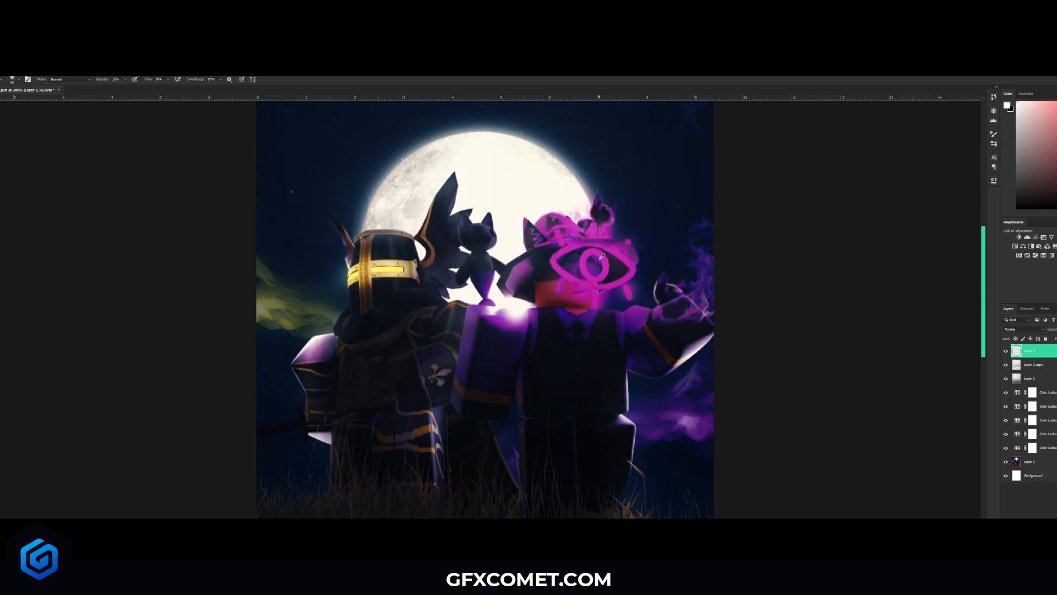
pyautogui.keyDown('alt'); pyautogui.click(606, 251); pyautogui.keyUp('alt')
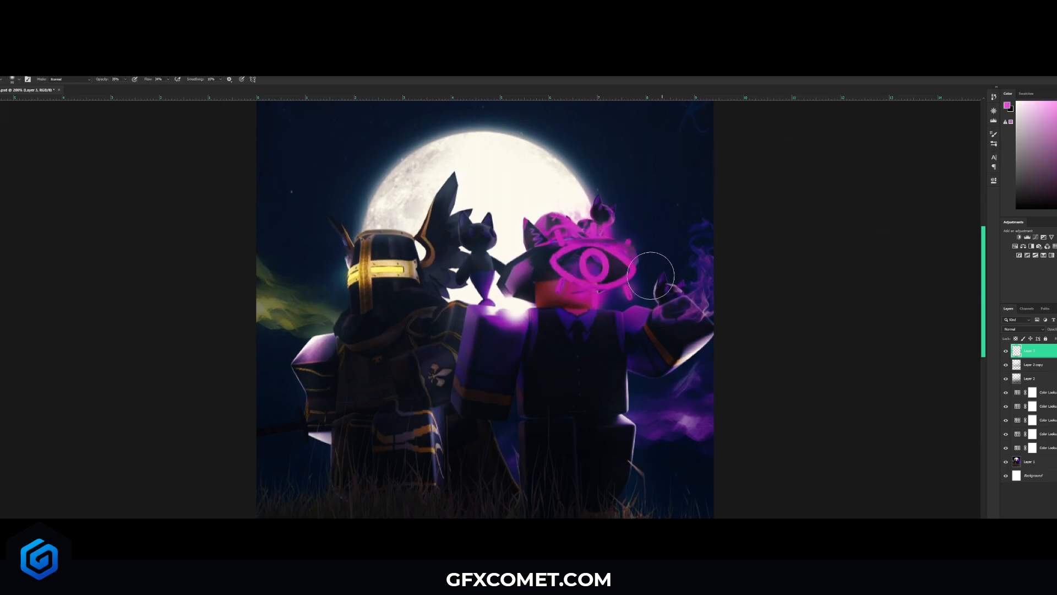
pyautogui.press(']')
pyautogui.press(']')
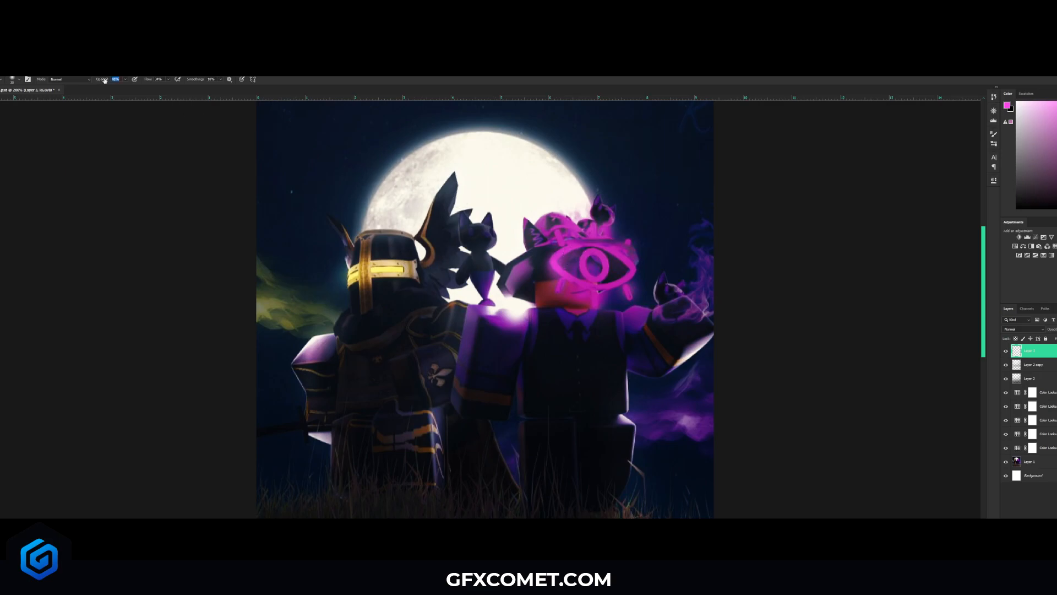
pyautogui.press(']')
pyautogui.press(']')
pyautogui.press(']')
pyautogui.moveTo(573, 272)
pyautogui.mouseDown()
pyautogui.moveTo(626, 284)
pyautogui.moveTo(631, 261)
pyautogui.moveTo(589, 246)
pyautogui.moveTo(606, 266)
pyautogui.mouseUp()
pyautogui.press('[')
pyautogui.press('[')
pyautogui.press(']')
pyautogui.press(']')
pyautogui.moveTo(563, 227); pyautogui.dragTo(590, 244)
pyautogui.press(']')
pyautogui.press(']')
pyautogui.press(']')
pyautogui.moveTo(561, 289); pyautogui.dragTo(585, 288)
# Paint magenta glow over the wizard's raised hand and smoke, plus a broad soft glow around the head
pyautogui.press(']')
pyautogui.press(']')
pyautogui.press(']')
pyautogui.press(']')
pyautogui.press(']')
pyautogui.click(684, 312)
pyautogui.click(704, 273)
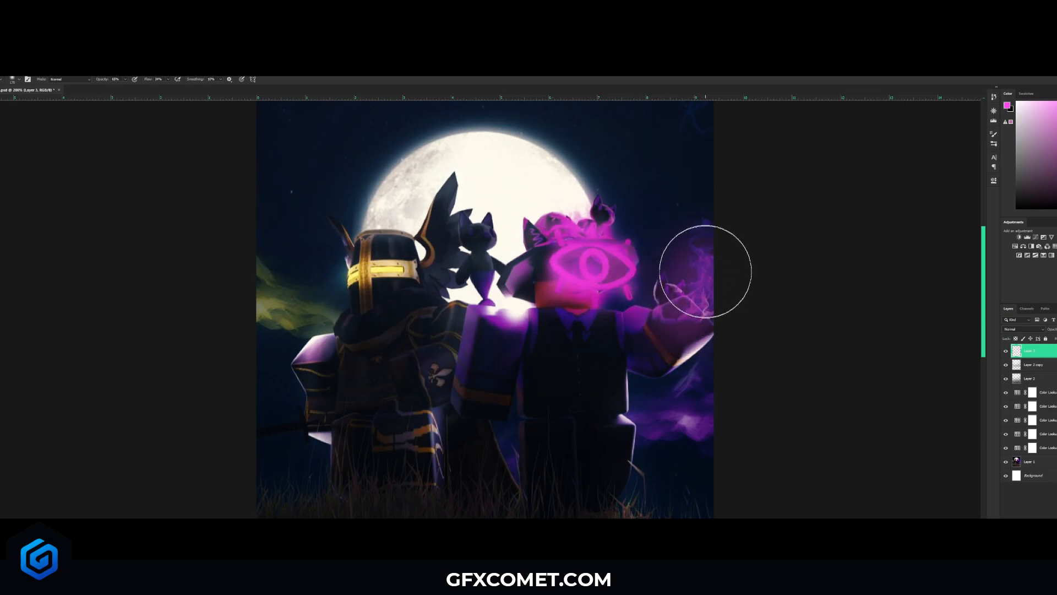
pyautogui.click(645, 325)
pyautogui.press(']')
pyautogui.press(']')
pyautogui.press(']')
pyautogui.press(']')
pyautogui.press(']')
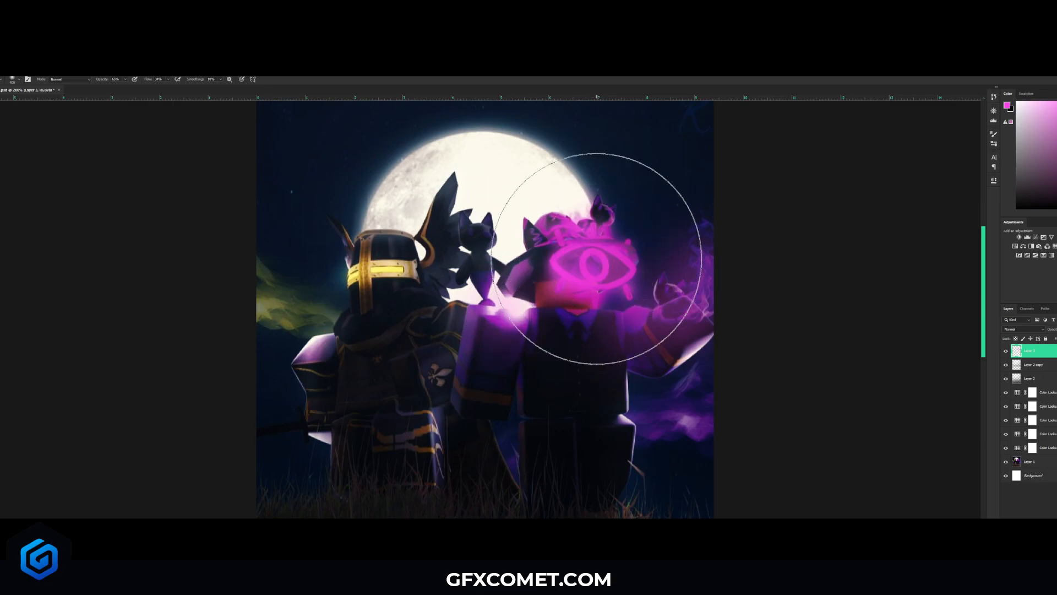
pyautogui.click(594, 255)
pyautogui.click(592, 252)
# Set the magenta glow layer's blend mode to Soft Light
pyautogui.press('v')
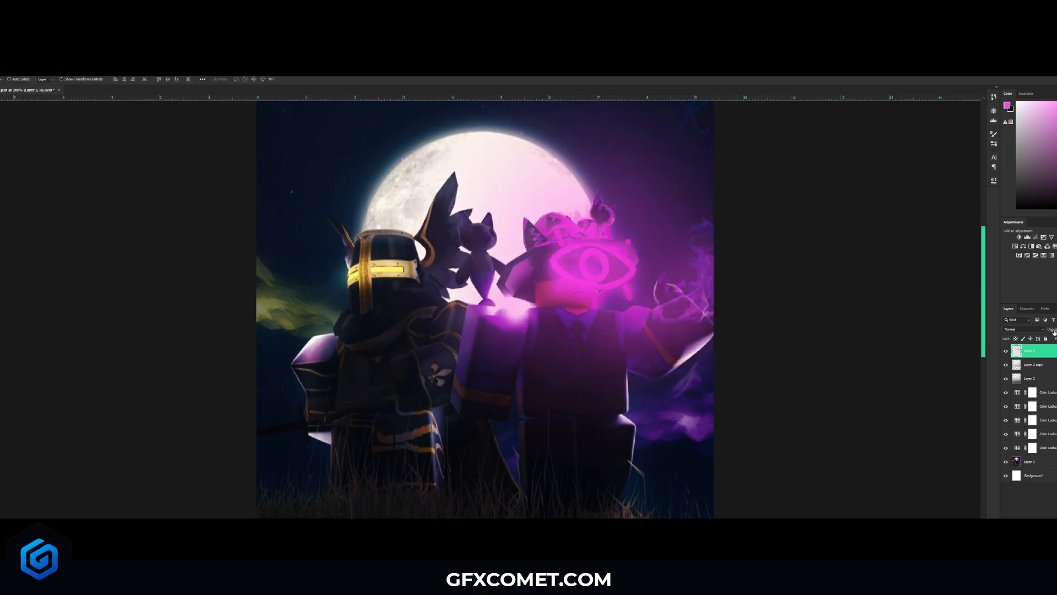
pyautogui.click(1039, 329)
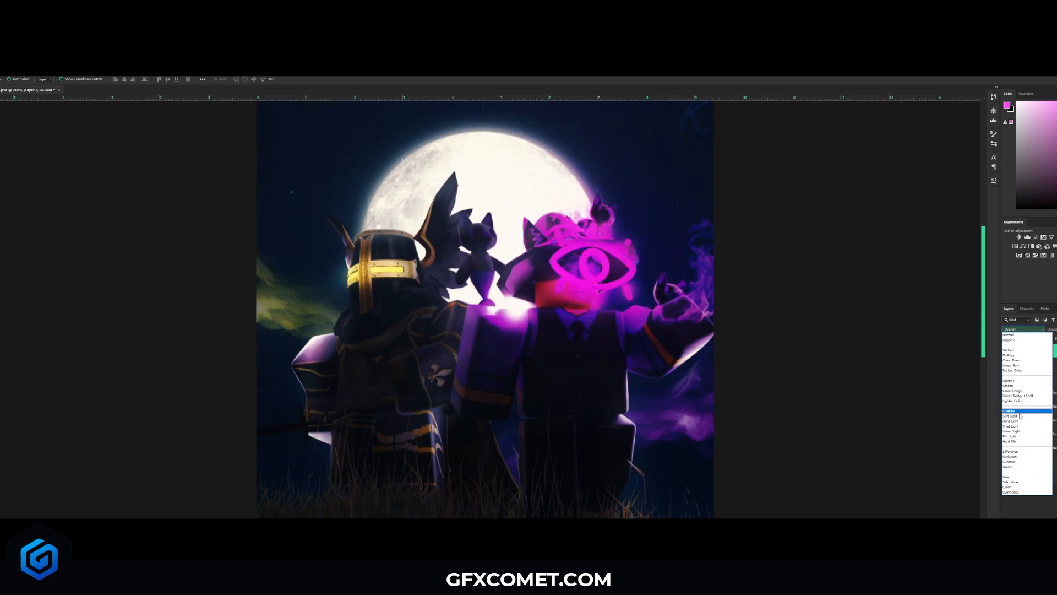
pyautogui.click(1019, 416)
# Duplicate the magenta glow layer, set the copy's blend mode to Linear Dodge (Add) and lower its opacity
pyautogui.hotkey('ctrl', 'j')
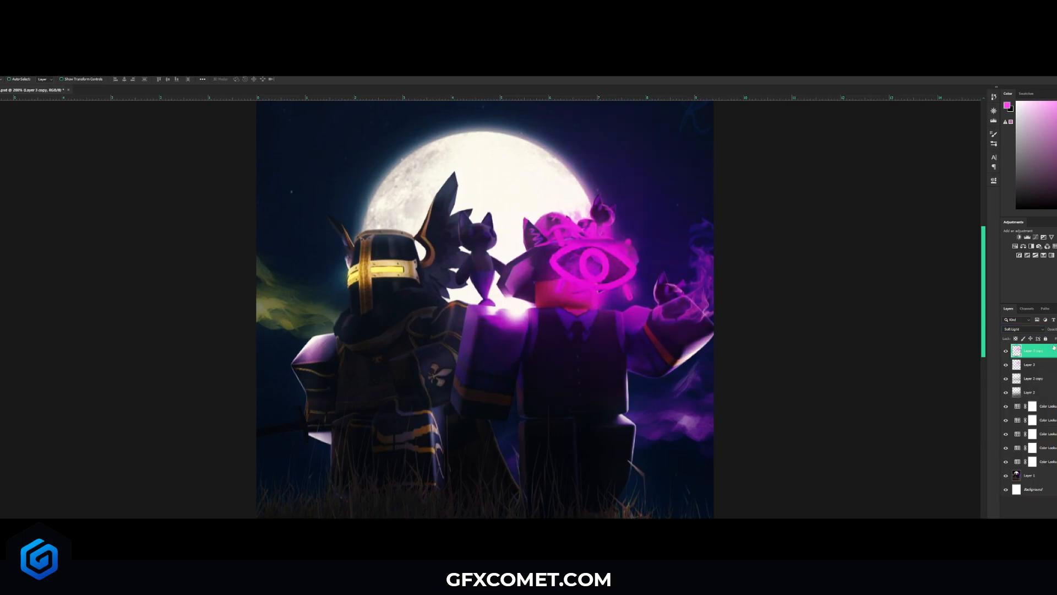
pyautogui.click(1042, 329)
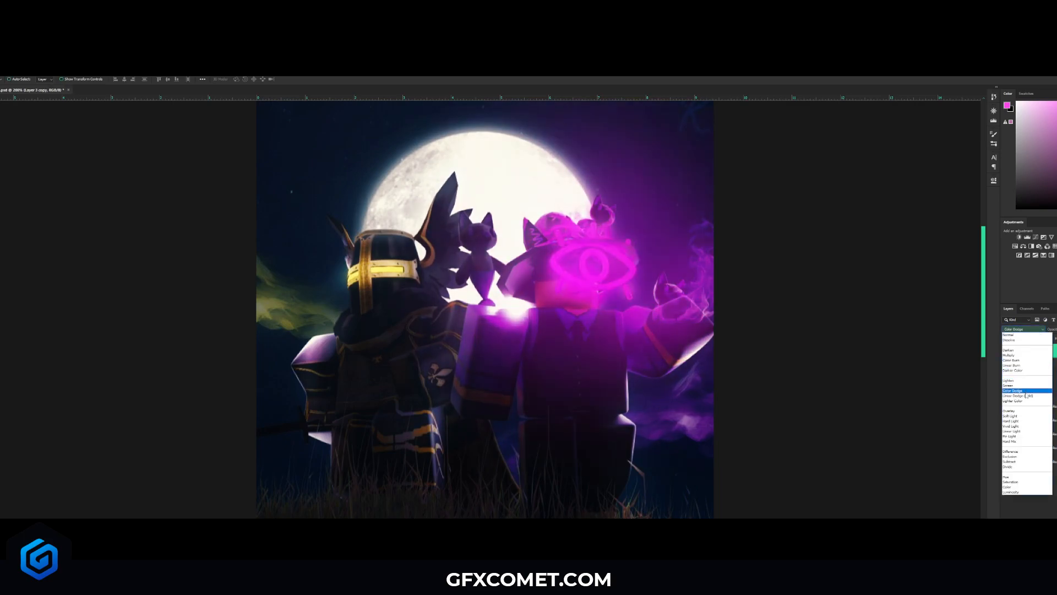
pyautogui.click(1026, 387)
pyautogui.click(1022, 328)
pyautogui.click(1025, 396)
pyautogui.moveTo(919, 330)
pyautogui.mouseDown()
pyautogui.moveTo(894, 329)
pyautogui.moveTo(906, 330)
pyautogui.mouseUp()
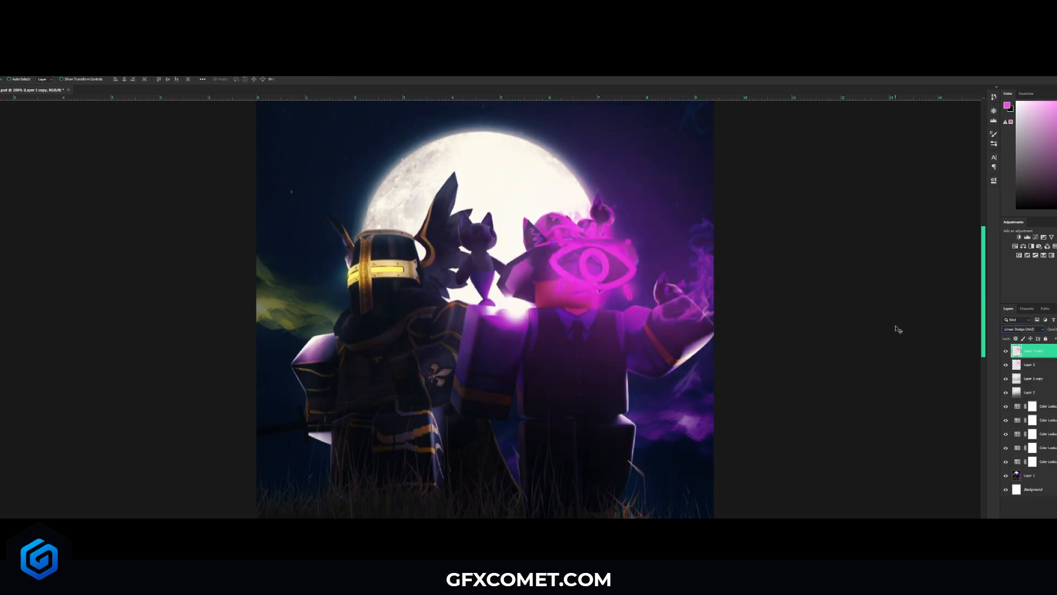
pyautogui.hotkey('ctrl', '-')
pyautogui.hotkey('ctrl', '+')
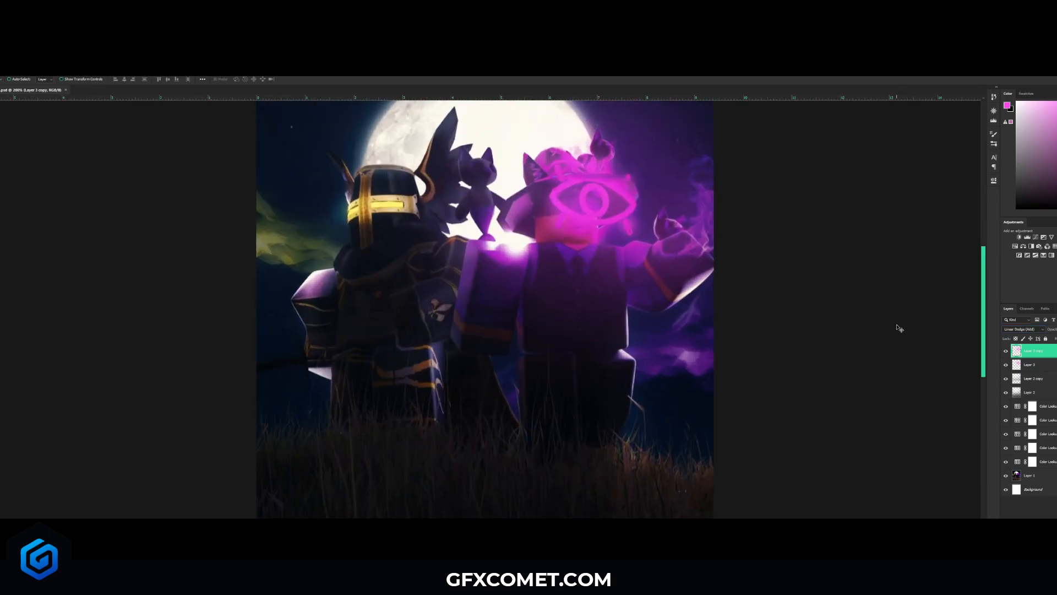
pyautogui.moveTo(1052, 329); pyautogui.dragTo(1047, 331)
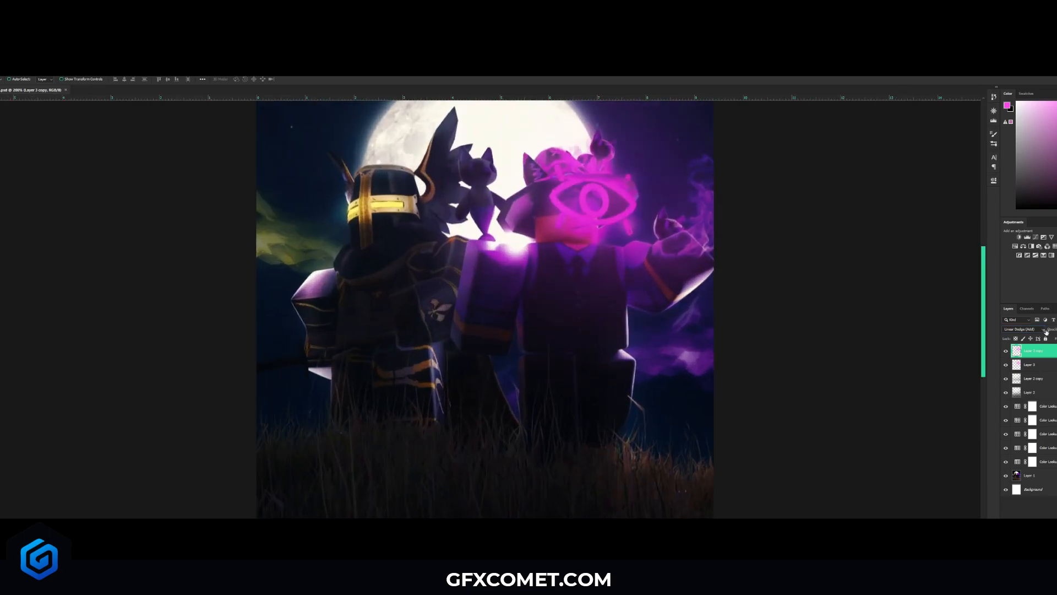
# Add a new Color Dodge layer and turn off Transparency Shapes Layer in its blending options
pyautogui.hotkey('ctrl', 'shift', 'alt', 'n')
pyautogui.press('b')
pyautogui.click(1022, 329)
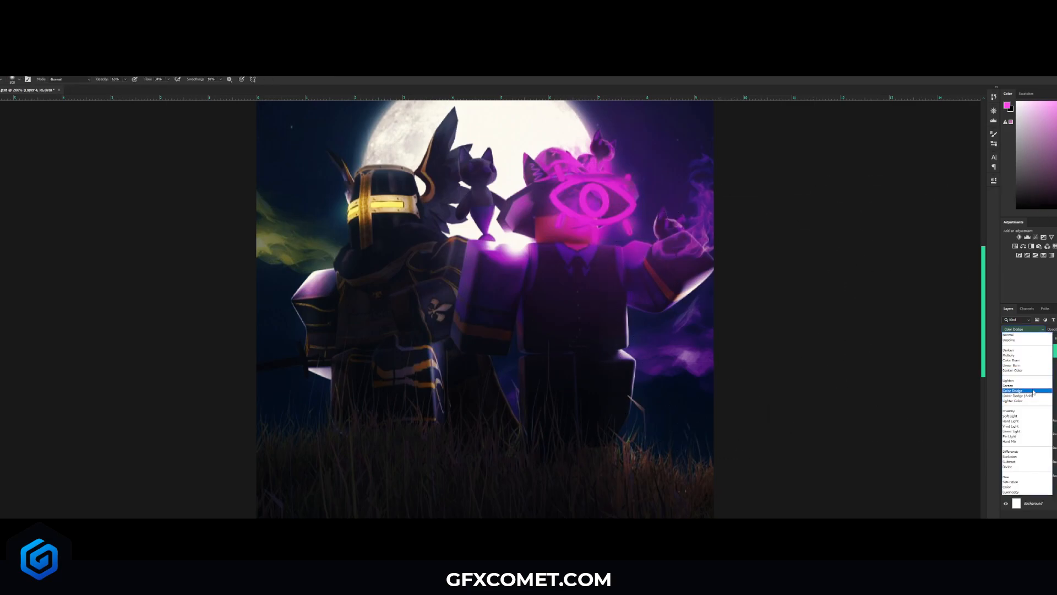
pyautogui.click(1015, 391)
pyautogui.doubleClick(1046, 350)
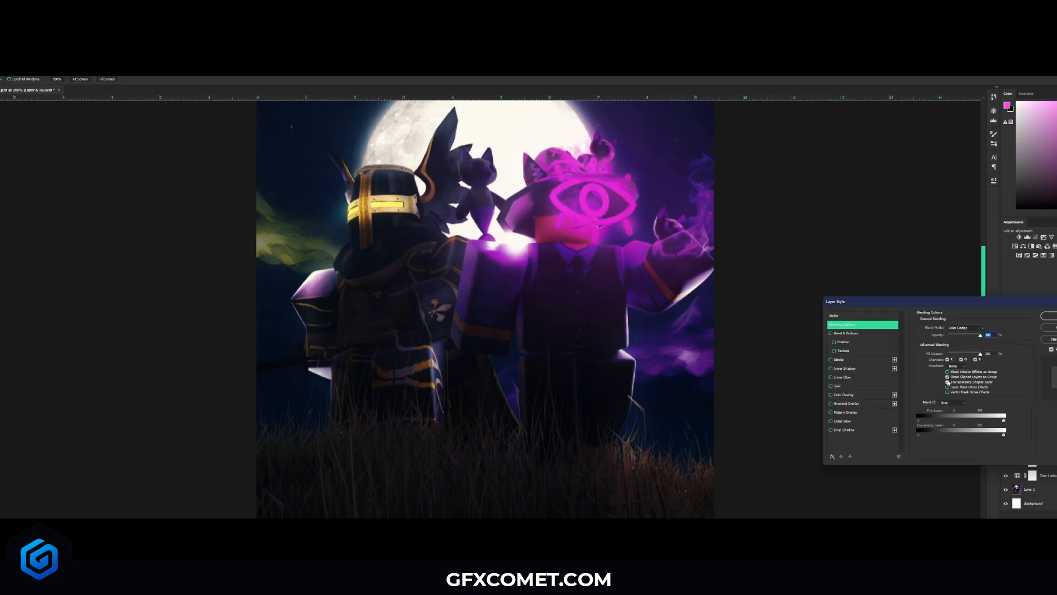
pyautogui.press('Return')
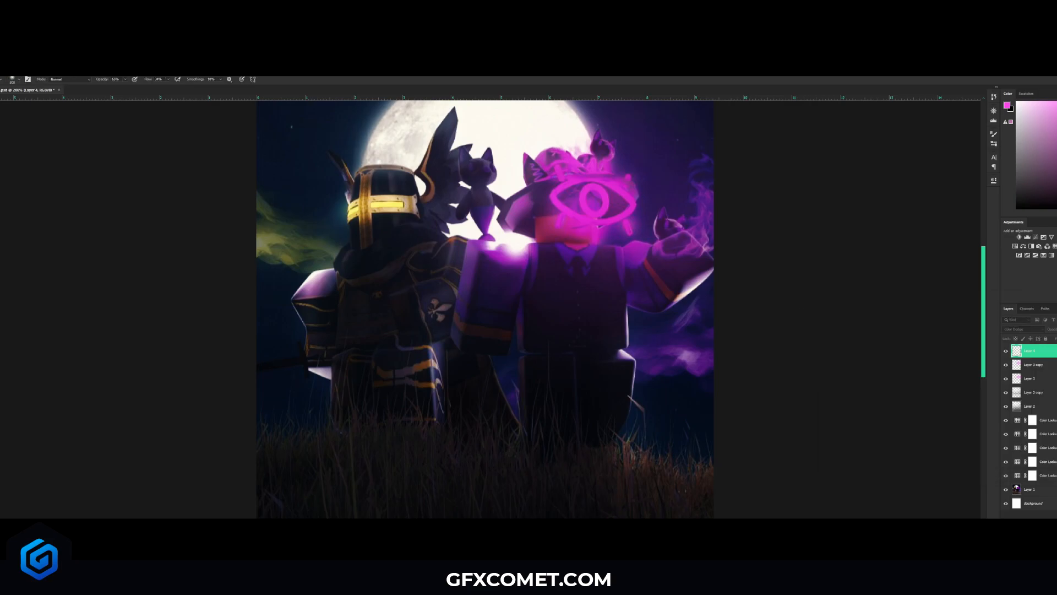
# Try a small magenta stroke over the wizard's face on the Color Dodge layer, and undo it
pyautogui.press('[')
pyautogui.press('[')
pyautogui.press('[')
pyautogui.press('[')
pyautogui.press('[')
pyautogui.press('[')
pyautogui.press('[')
pyautogui.press('[')
pyautogui.press('[')
pyautogui.press('[')
pyautogui.press('[')
pyautogui.press('[')
pyautogui.press('[')
pyautogui.press('[')
pyautogui.press('[')
pyautogui.press('[')
pyautogui.press('[')
pyautogui.press('[')
pyautogui.moveTo(562, 207); pyautogui.dragTo(580, 216)
pyautogui.hotkey('ctrl', 'z')
# Paint a larger soft magenta glow over the wizard on the Color Dodge layer
pyautogui.press(']')
pyautogui.press(']')
pyautogui.press(']')
pyautogui.press(']')
pyautogui.press(']')
pyautogui.press(']')
pyautogui.press(']')
pyautogui.press(']')
pyautogui.press(']')
pyautogui.press(']')
pyautogui.press(']')
pyautogui.click(1035, 330)
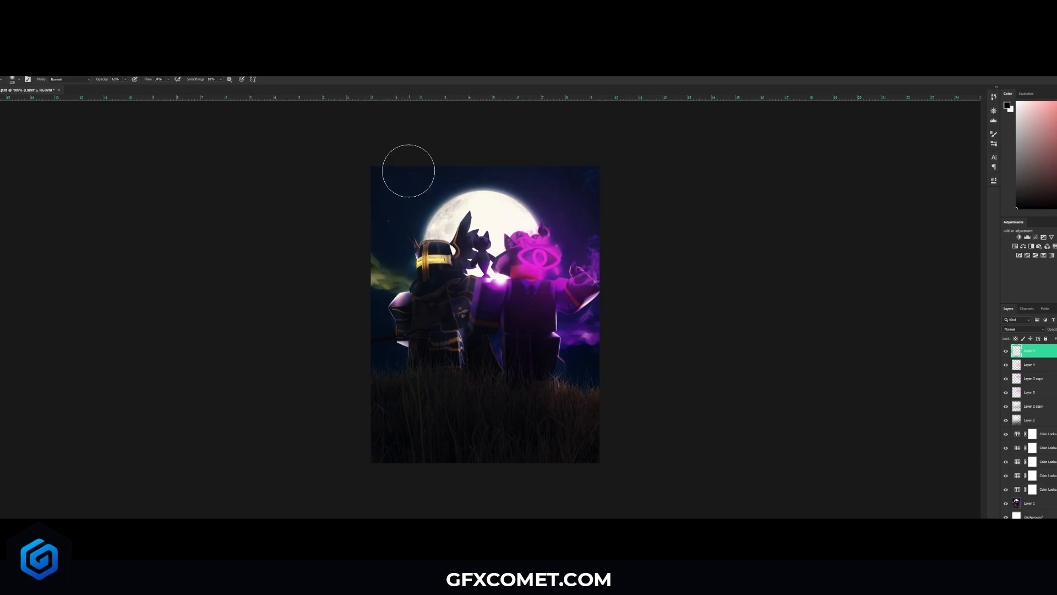
# Paint soft black shading around the image's outer edges on a new layer with a large brush
pyautogui.press(']')
pyautogui.press(']')
pyautogui.press(']')
pyautogui.press(']')
pyautogui.press(']')
pyautogui.press(']')
pyautogui.press('[')
pyautogui.press('[')
pyautogui.press('[')
pyautogui.press('[')
pyautogui.press('[')
pyautogui.press('[')
pyautogui.press('[')
pyautogui.press('[')
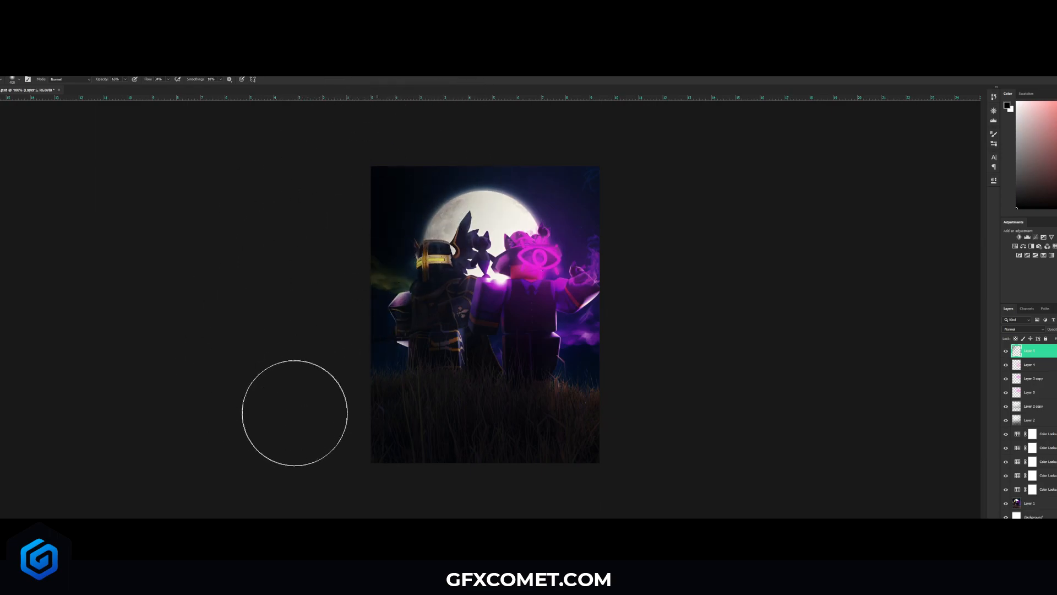
pyautogui.press(']')
pyautogui.press(']')
pyautogui.press(']')
pyautogui.press(']')
pyautogui.press(']')
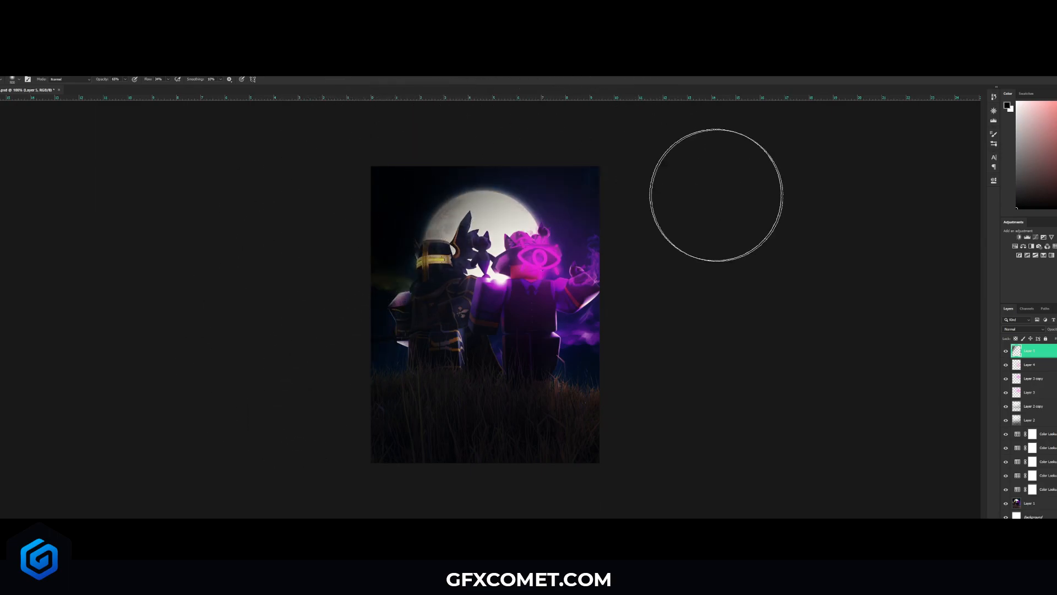
# Paint faint white highlights around the moon and characters at a lower brush opacity, and set the layer's blend mode to Overlay
pyautogui.press('x')
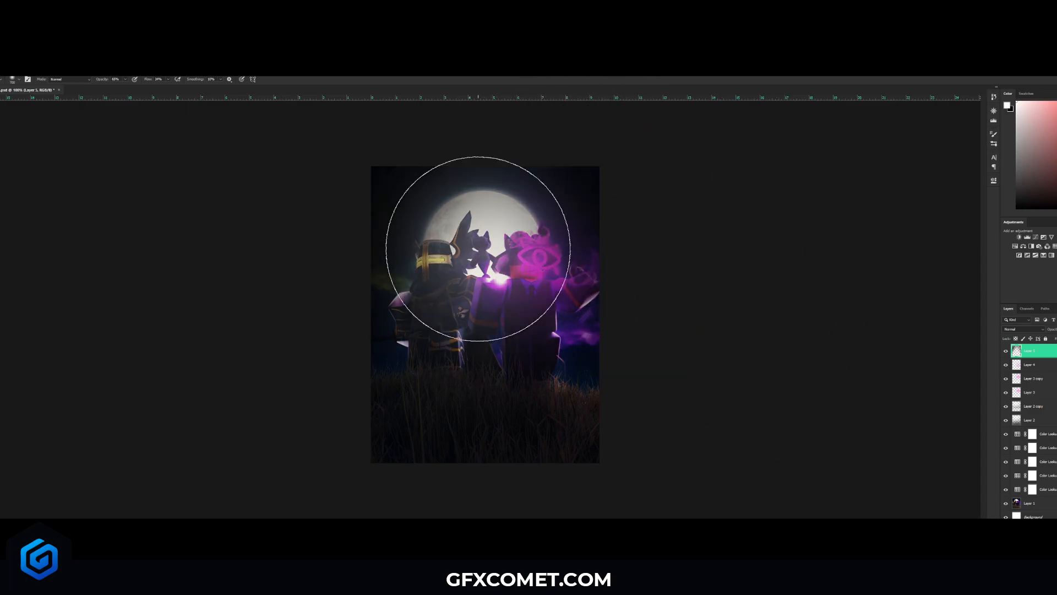
pyautogui.press('[')
pyautogui.press('[')
pyautogui.press('[')
pyautogui.press('[')
pyautogui.press('[')
pyautogui.press('[')
pyautogui.press('[')
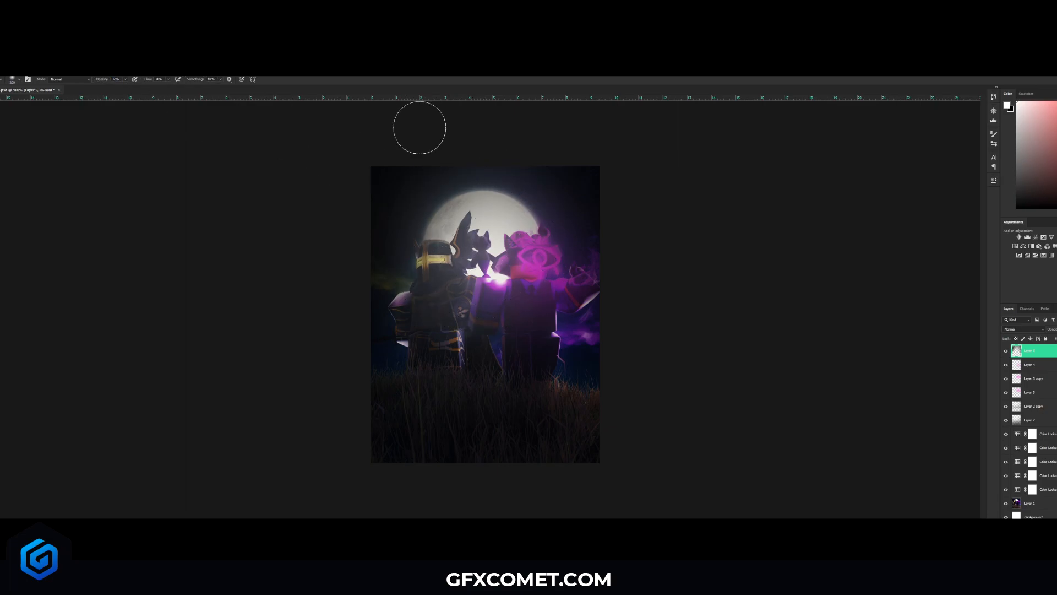
pyautogui.moveTo(423, 238)
pyautogui.mouseDown()
pyautogui.moveTo(494, 197)
pyautogui.moveTo(544, 239)
pyautogui.moveTo(556, 272)
pyautogui.mouseUp()
pyautogui.press('[')
pyautogui.press('[')
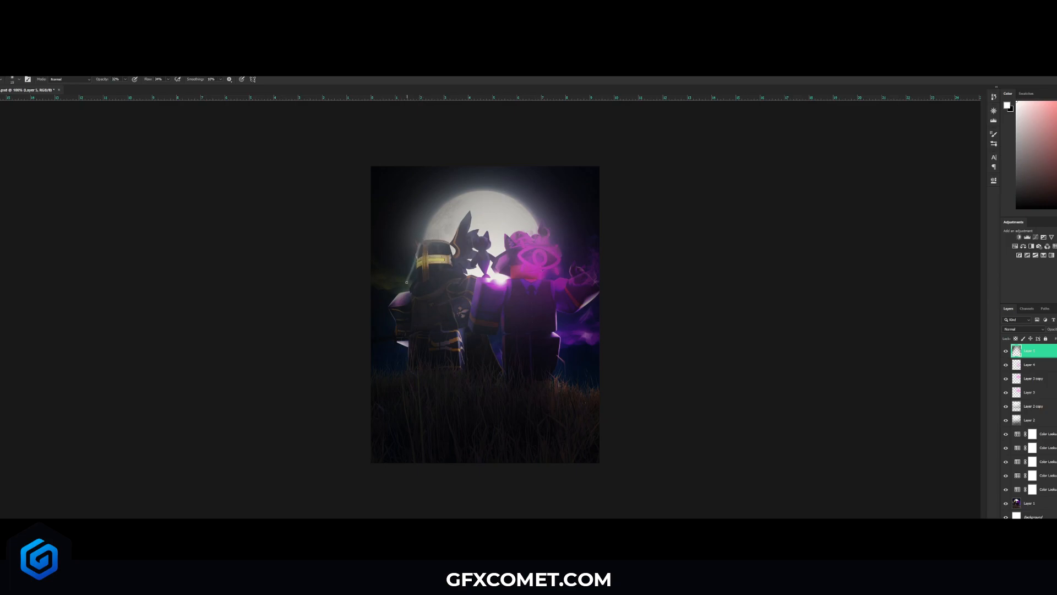
pyautogui.click(19, 80)
pyautogui.press('Escape')
pyautogui.moveTo(405, 297)
pyautogui.mouseDown()
pyautogui.moveTo(394, 304)
pyautogui.moveTo(441, 289)
pyautogui.mouseUp()
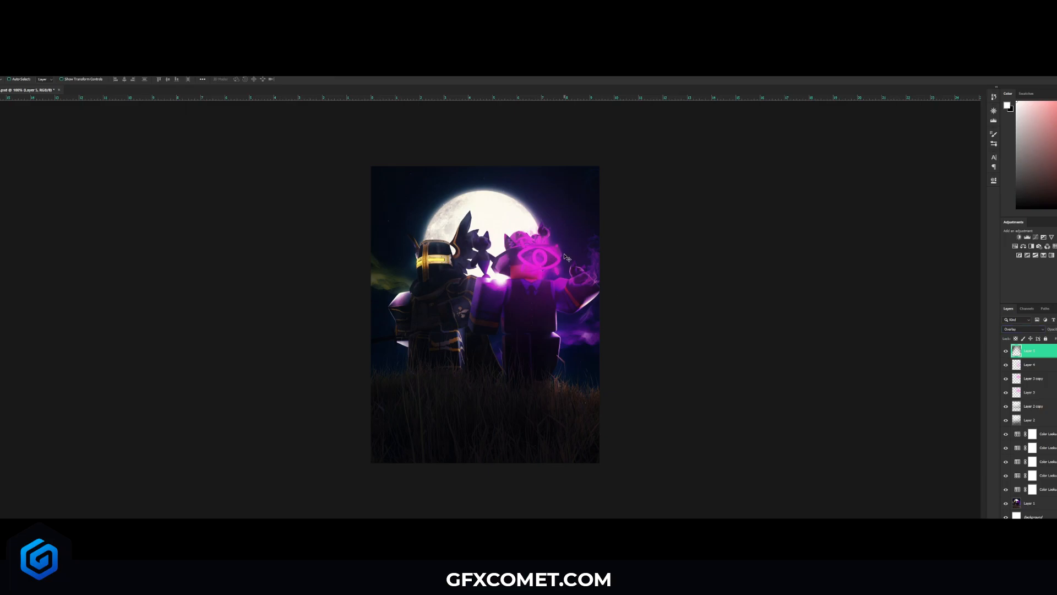
# Group all the paint and adjustment layers above the render, and toggle the group to compare before and after
pyautogui.keyDown('shift'); pyautogui.click(1035, 488); pyautogui.keyUp('shift')
pyautogui.hotkey('ctrl', 'g')
pyautogui.click(1007, 348)
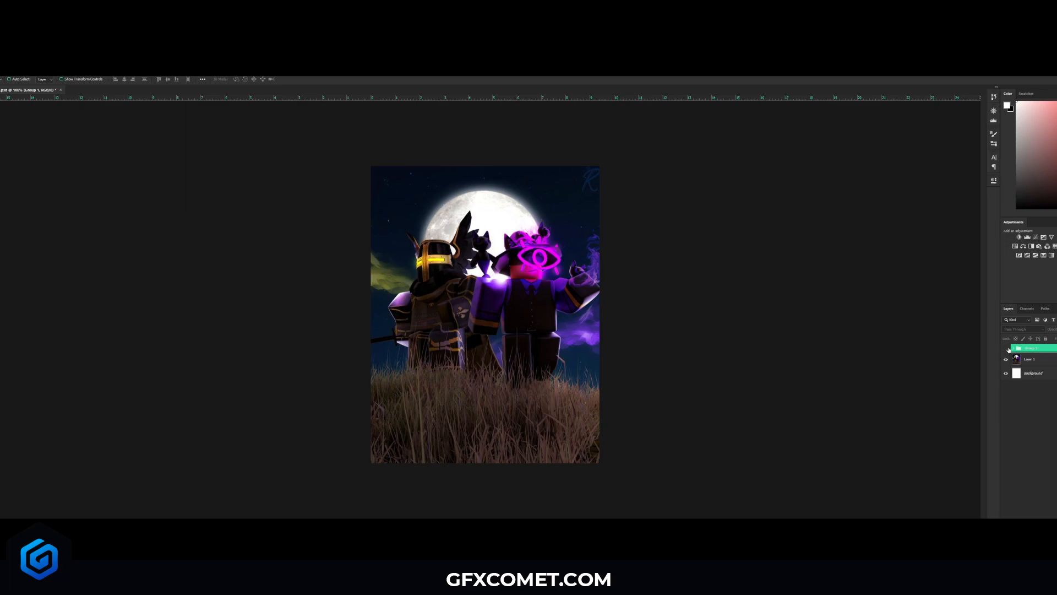
pyautogui.click(1006, 348)
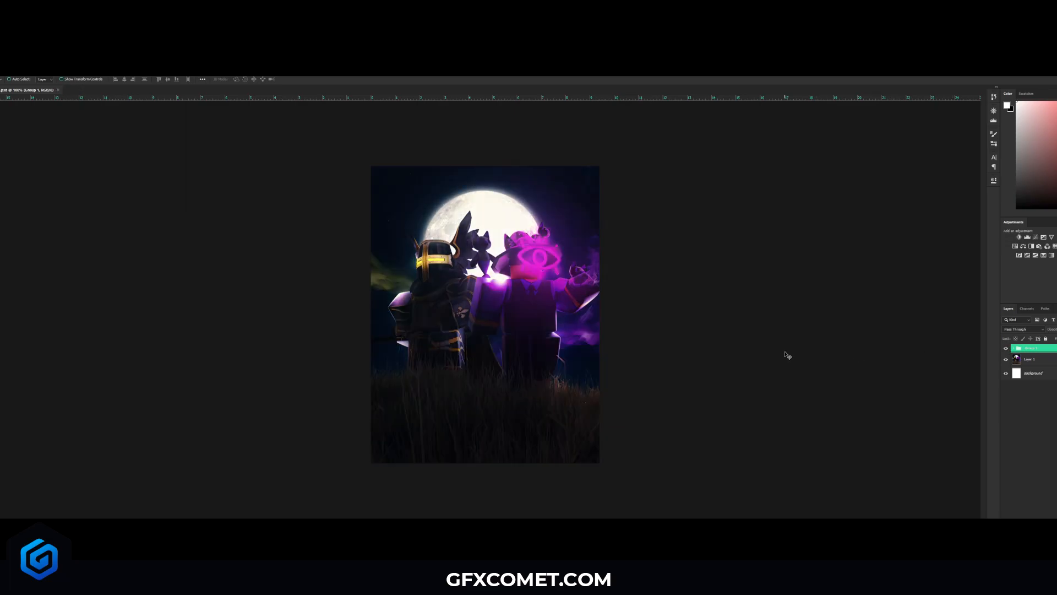
# Add a Color Lookup adjustment layer using the 3Strip.look LUT, and toggle it to compare its effect
pyautogui.click(1055, 247)
pyautogui.click(949, 200)
pyautogui.click(949, 205)
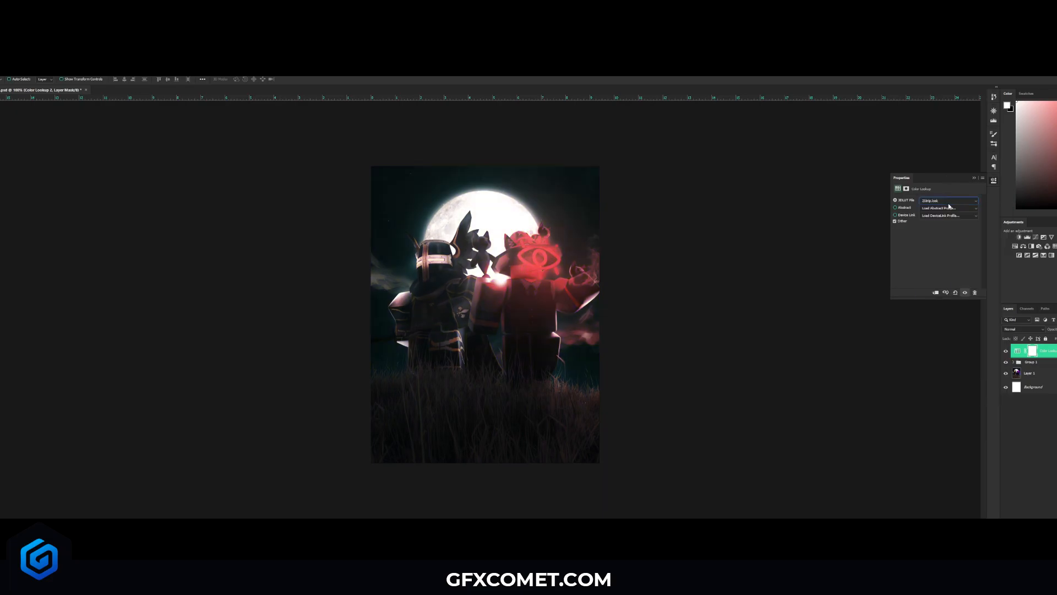
pyautogui.press('Down')
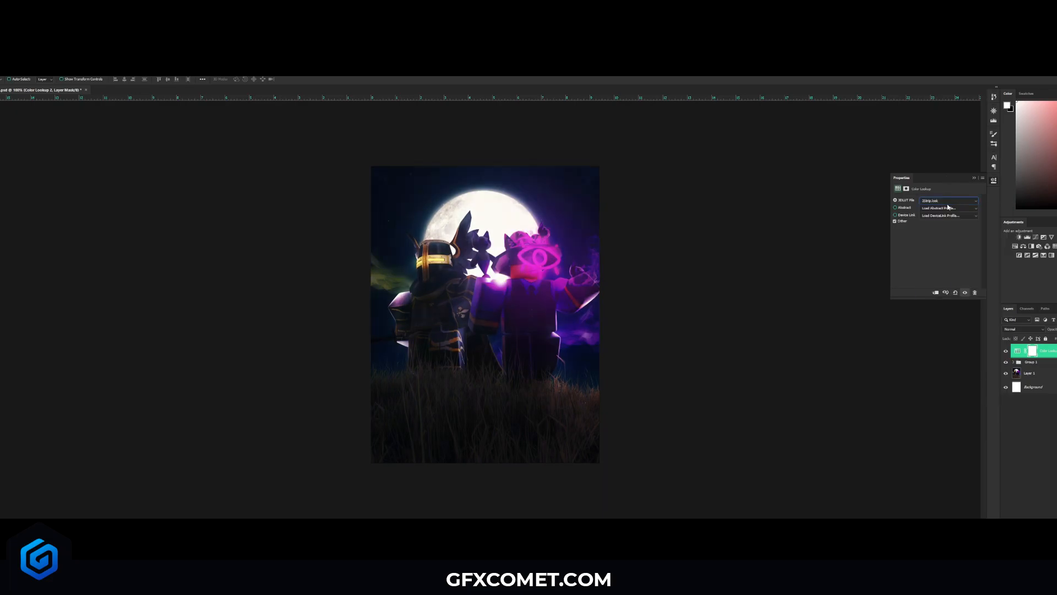
pyautogui.click(1004, 352)
pyautogui.click(1004, 352)
pyautogui.click(1003, 351)
# Duplicate the Color Lookup layer and browse the LUTs, choosing Kodak 5205 Fuji 3510 for the copy
pyautogui.hotkey('ctrl', 'j')
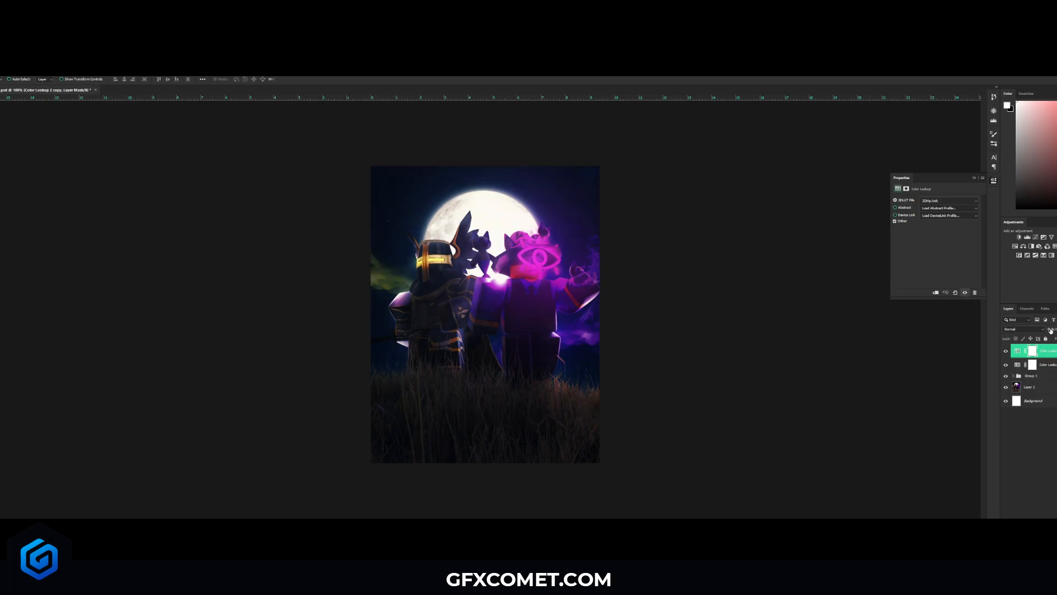
pyautogui.press('Down')
pyautogui.press('Down')
pyautogui.press('Down')
pyautogui.press('Down')
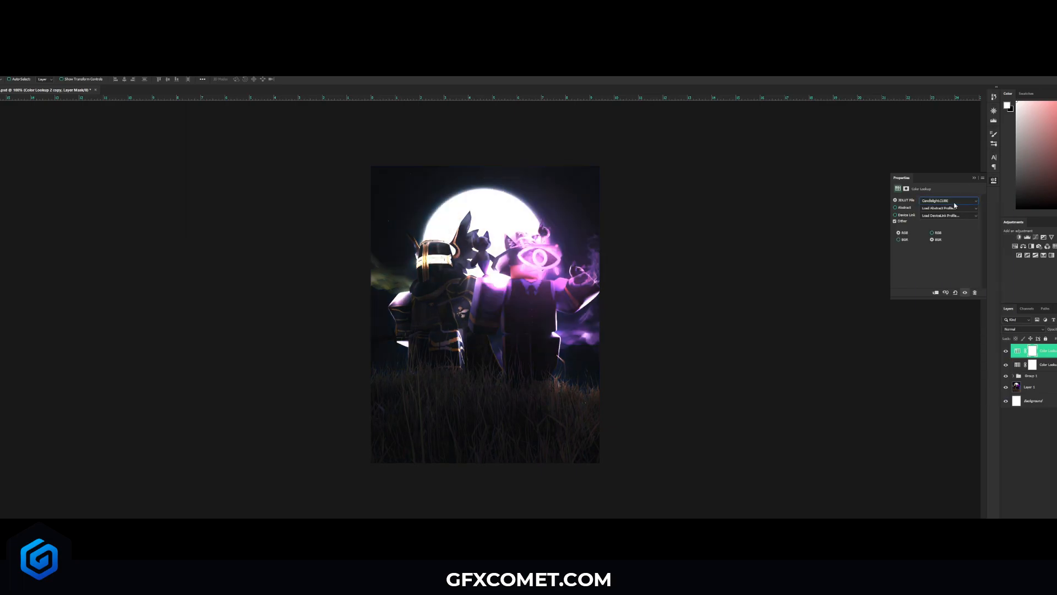
pyautogui.press('Down')
pyautogui.press('Down')
pyautogui.press('Down')
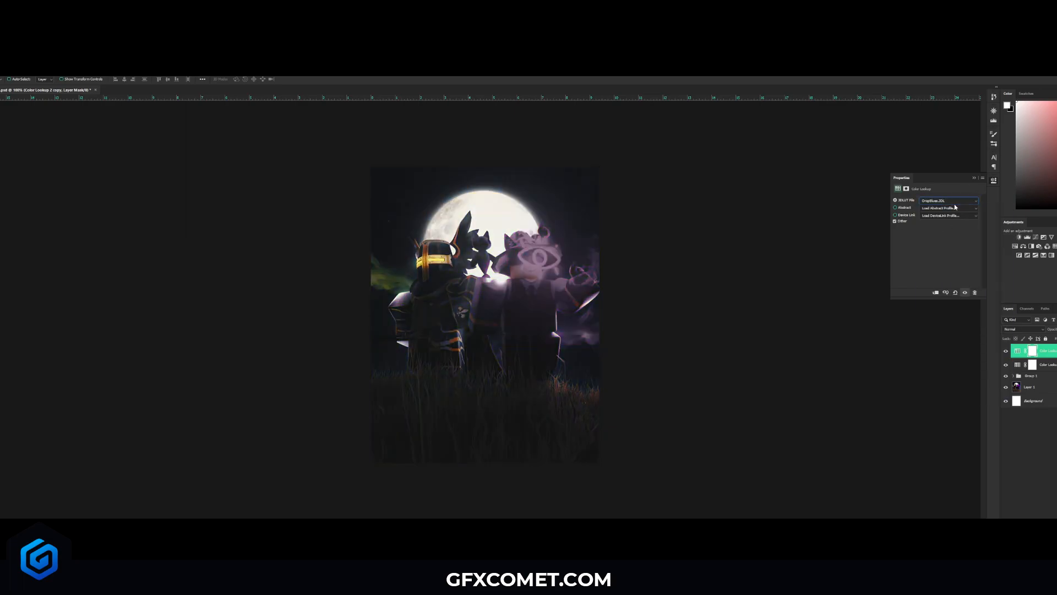
pyautogui.press('Down')
pyautogui.press('Down')
pyautogui.press('Down')
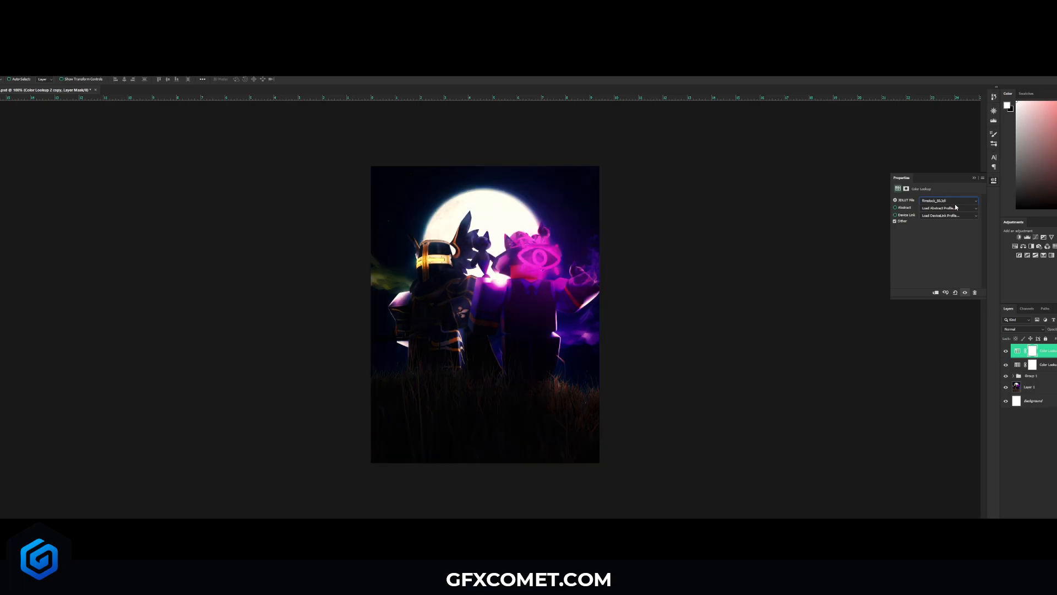
pyautogui.press('Down')
pyautogui.press('Down')
pyautogui.press('Down')
pyautogui.press('Down')
pyautogui.press('Down')
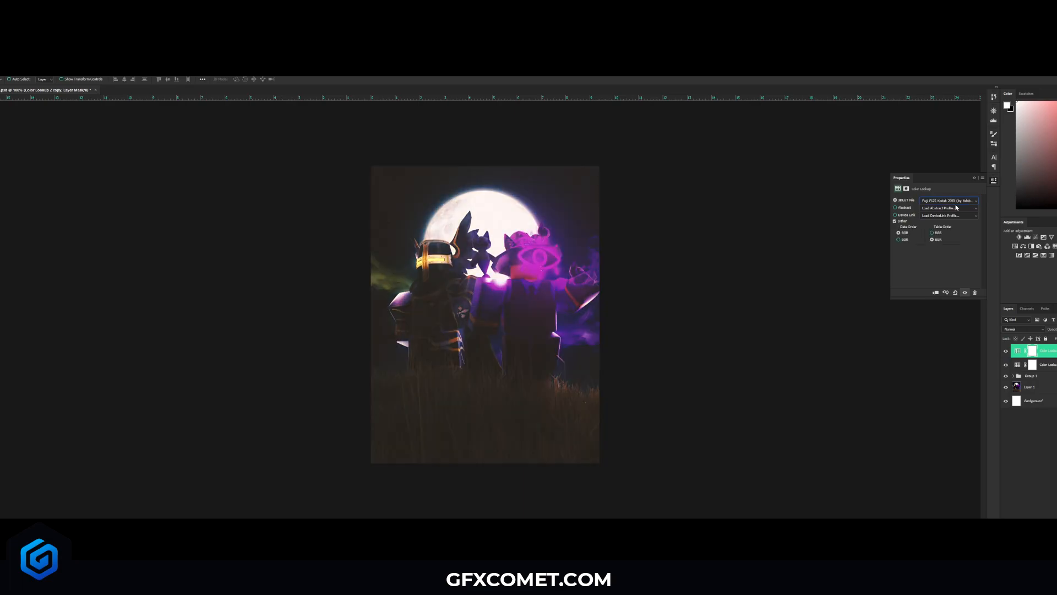
pyautogui.press('Down')
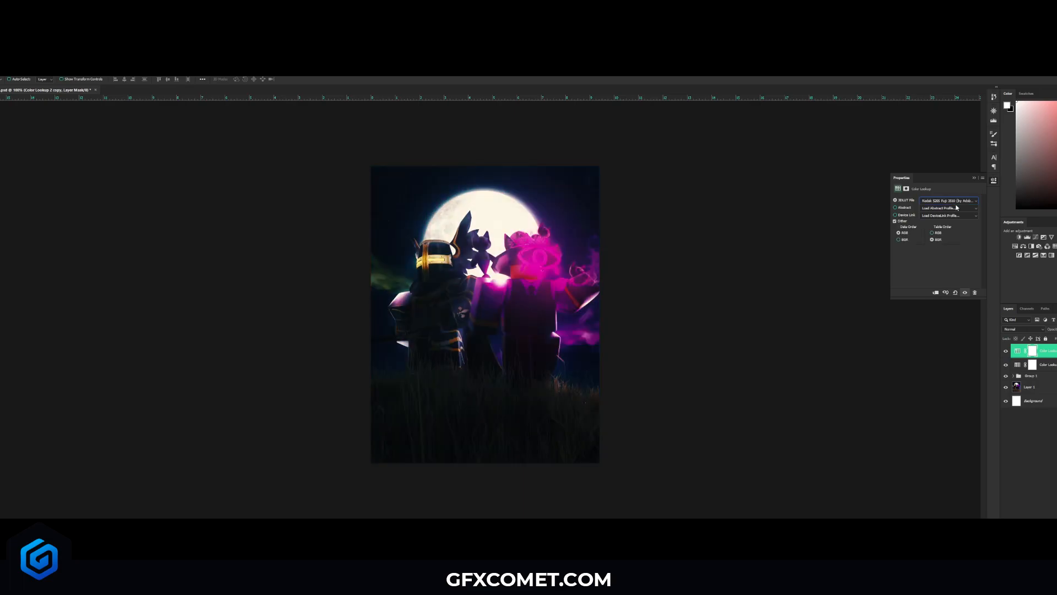
pyautogui.press('Down')
# Compare the Kodak 5205 Fuji 3510 lookup layer on and off, and lower its opacity
pyautogui.click(1006, 350)
pyautogui.click(1006, 351)
pyautogui.click(1006, 352)
pyautogui.click(1006, 351)
pyautogui.moveTo(1053, 329); pyautogui.dragTo(877, 325)
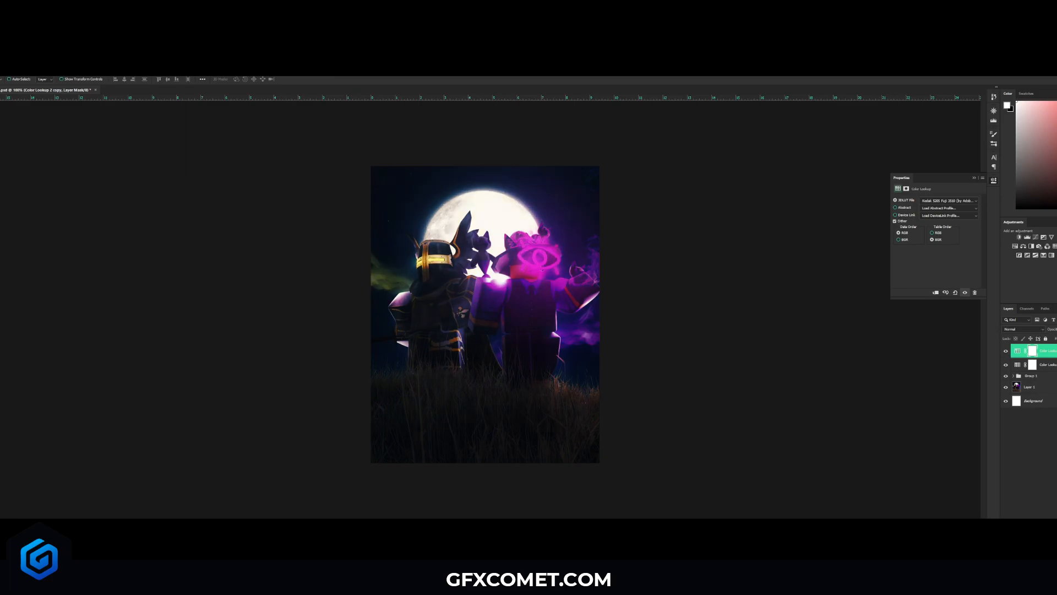
# Duplicate the Color Lookup layer and browse the LUTs, choosing FoggyNight.3DL for the copy
pyautogui.hotkey('ctrl', 'j')
pyautogui.click(948, 200)
pyautogui.click(950, 204)
pyautogui.press('Down')
pyautogui.press('Down')
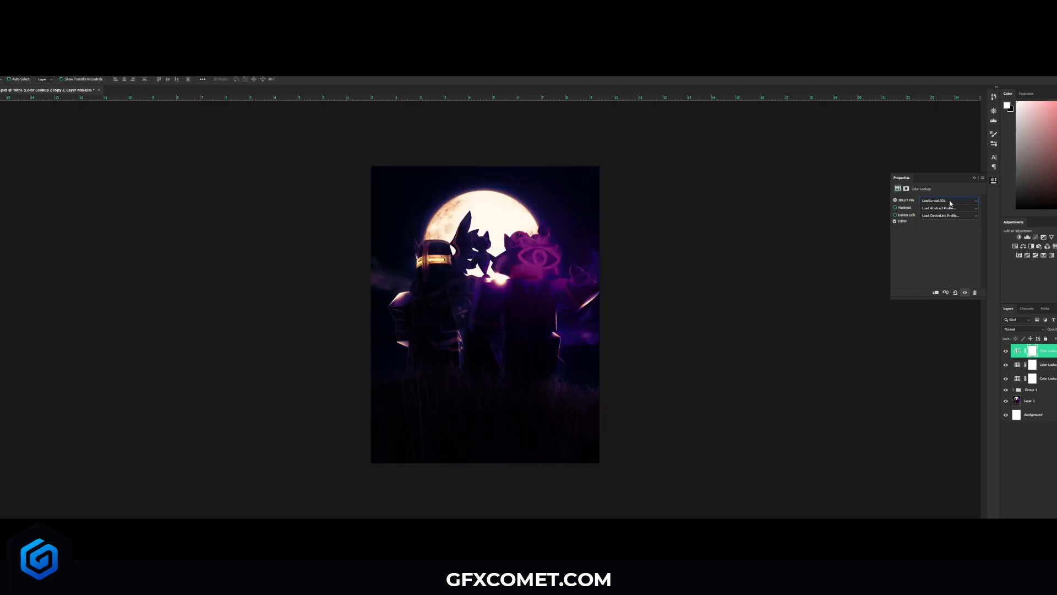
pyautogui.press('Down')
pyautogui.press('Down')
pyautogui.press('Down')
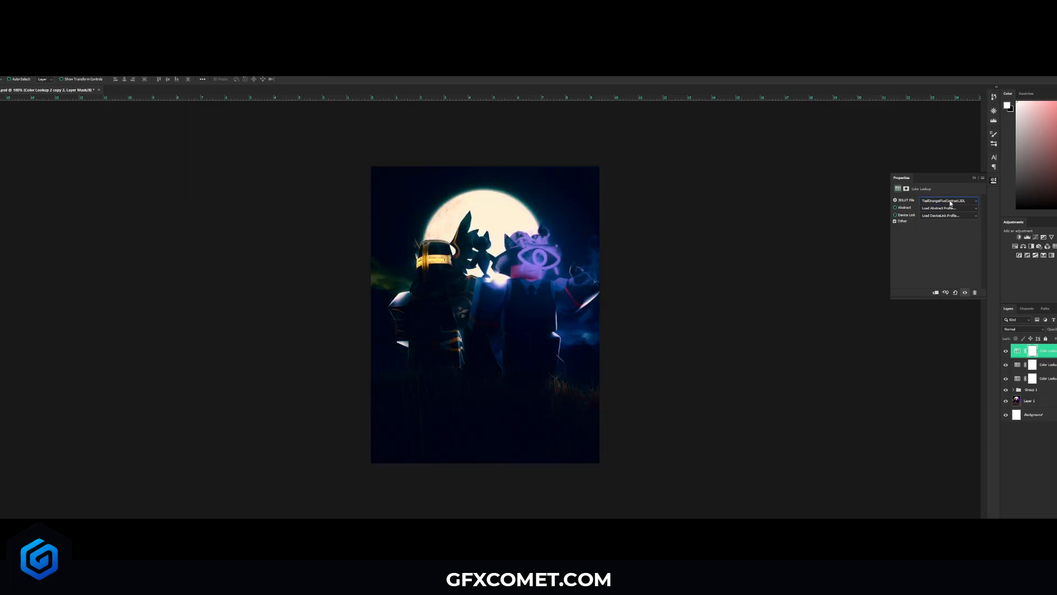
pyautogui.press('Down')
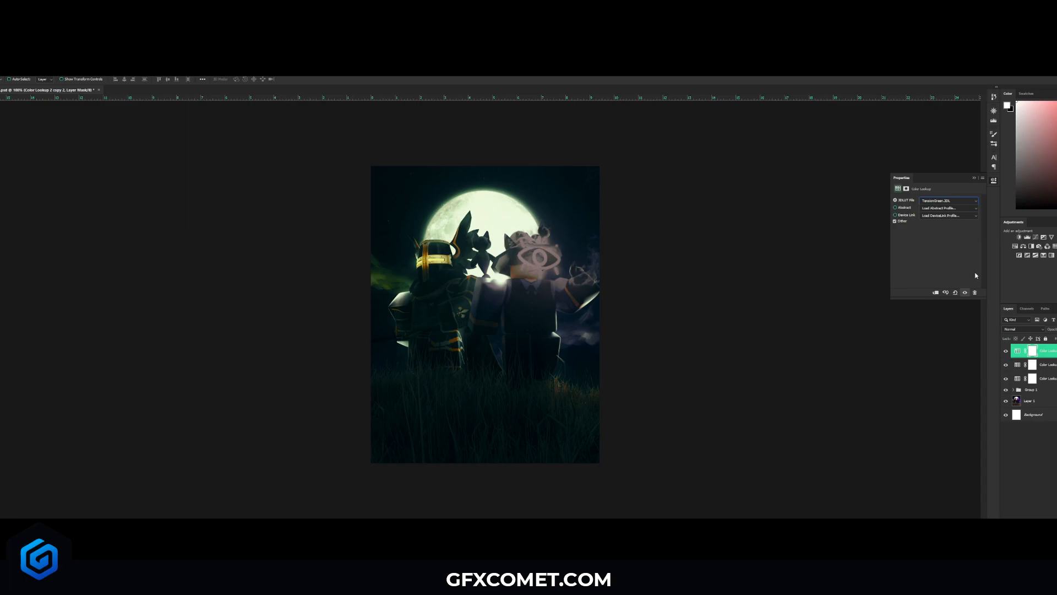
pyautogui.click(948, 201)
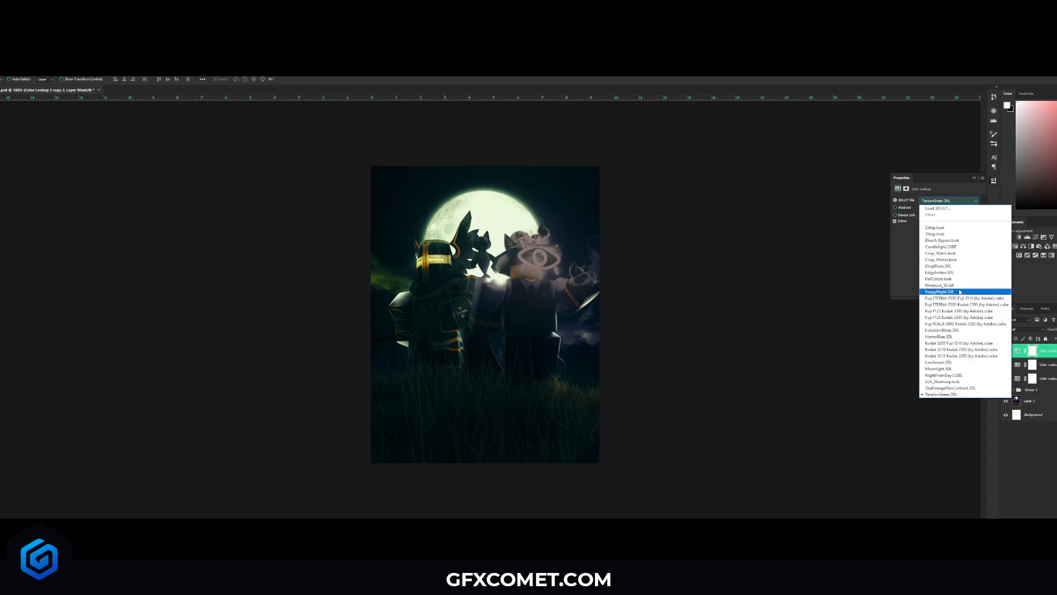
pyautogui.click(960, 287)
# Lower the opacity of the FoggyNight lookup layer and try a different blend mode on it
pyautogui.moveTo(1053, 329); pyautogui.dragTo(902, 328)
pyautogui.click(1013, 329)
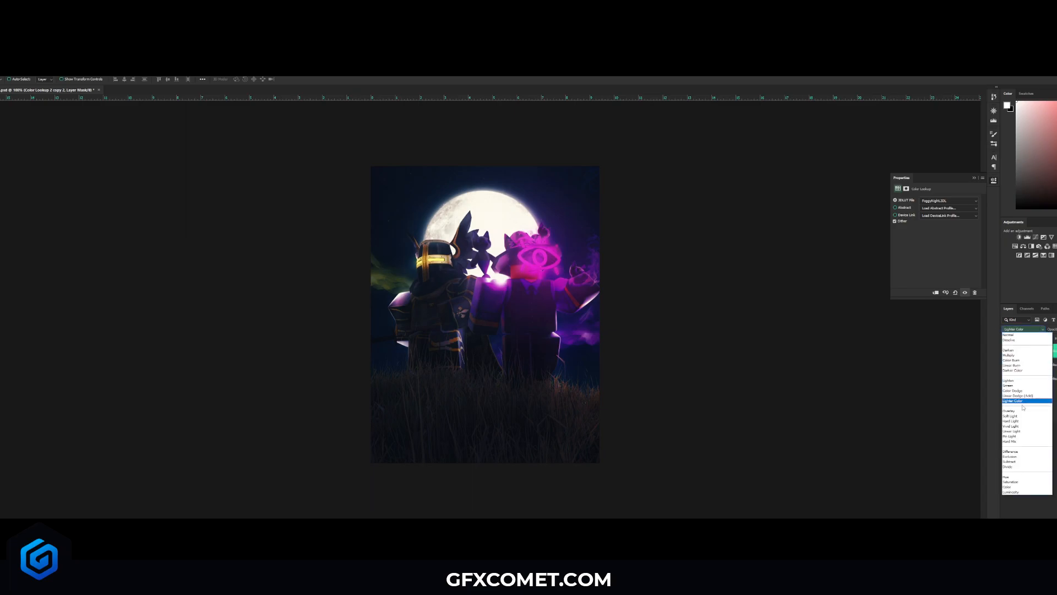
pyautogui.click(1021, 414)
pyautogui.moveTo(1053, 329); pyautogui.dragTo(896, 328)
pyautogui.click(1030, 440)
pyautogui.click(1046, 350)
# Duplicate the FoggyNight lookup layer with Normal blending at a reduced opacity, and save the document
pyautogui.hotkey('ctrl', 'j')
pyautogui.click(1021, 328)
pyautogui.click(1018, 335)
pyautogui.moveTo(1049, 331); pyautogui.dragTo(880, 332)
pyautogui.hotkey('ctrl', 's')
# Group the four Color Lookup layers, the paint group and the render layer together
pyautogui.keyDown('ctrl'); pyautogui.click(1048, 353); pyautogui.keyUp('ctrl')
pyautogui.keyDown('shift'); pyautogui.click(1049, 416); pyautogui.keyUp('shift')
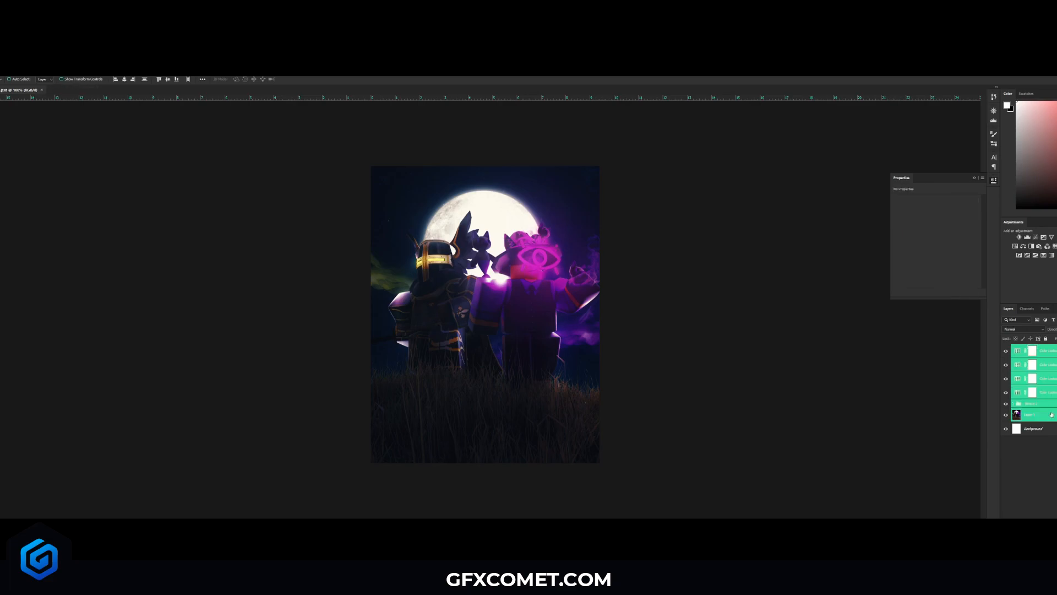
pyautogui.hotkey('ctrl', 'g')
# Add a new layer above the group and apply the merged image to it with Multiply blending
pyautogui.hotkey('ctrl', 'shift', 'alt', 'n')
pyautogui.click(13, 74)
pyautogui.click(38, 167)
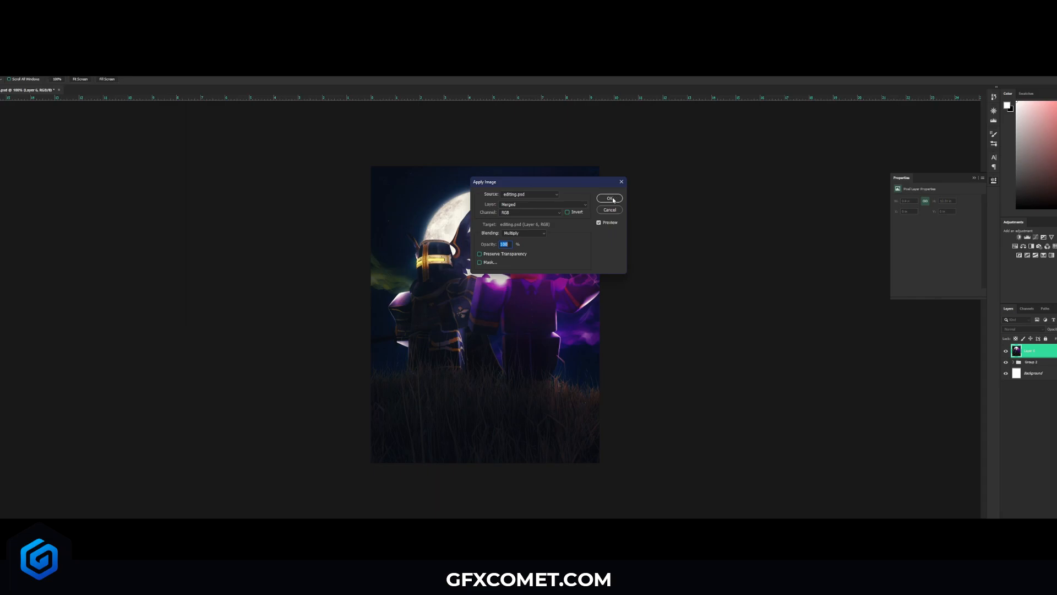
pyautogui.click(610, 198)
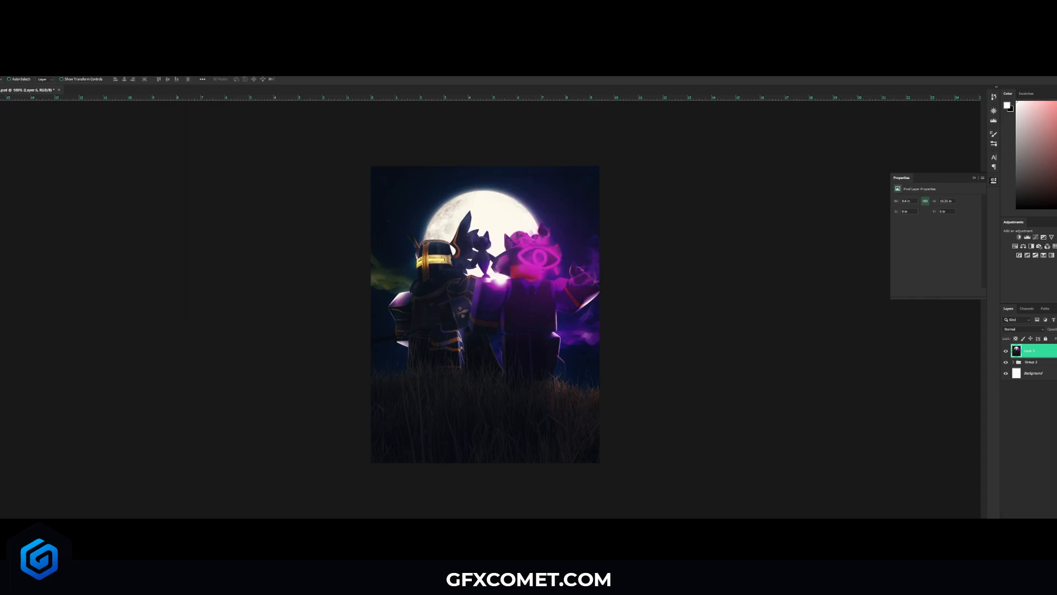
# Duplicate the merged layer and adjust it in the Camera Raw Filter, raising Texture to +87 and Clarity to +51 and lowering the Whites
pyautogui.hotkey('ctrl', 'j')
pyautogui.click(73, 74)
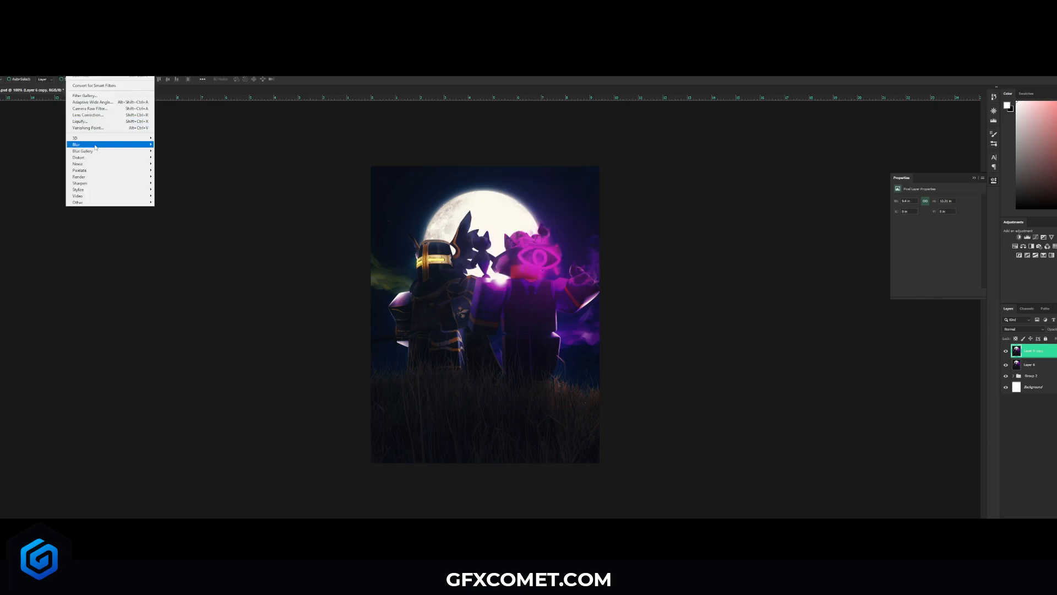
pyautogui.click(93, 110)
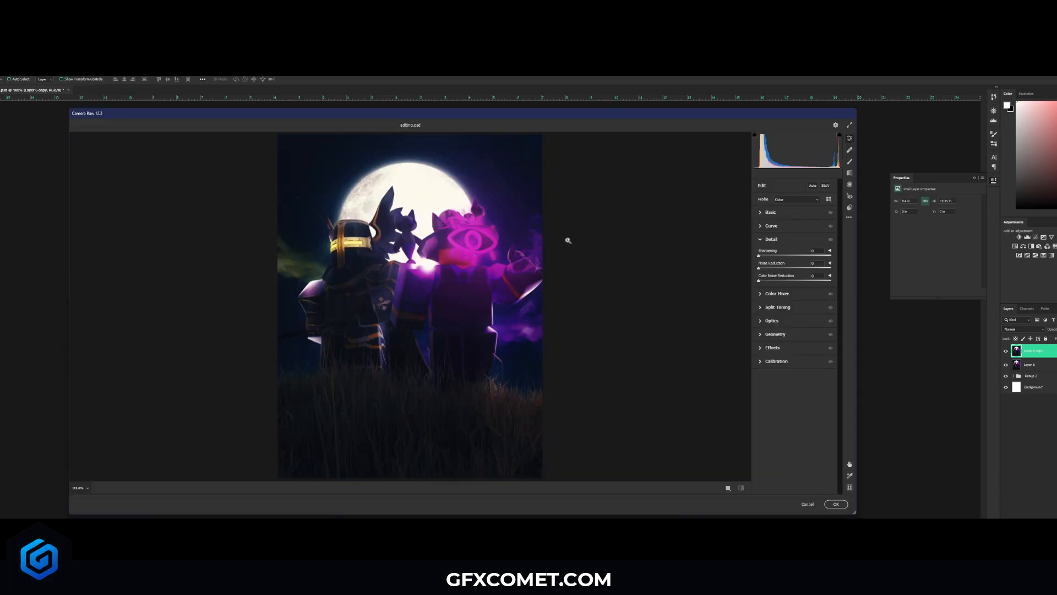
pyautogui.click(789, 210)
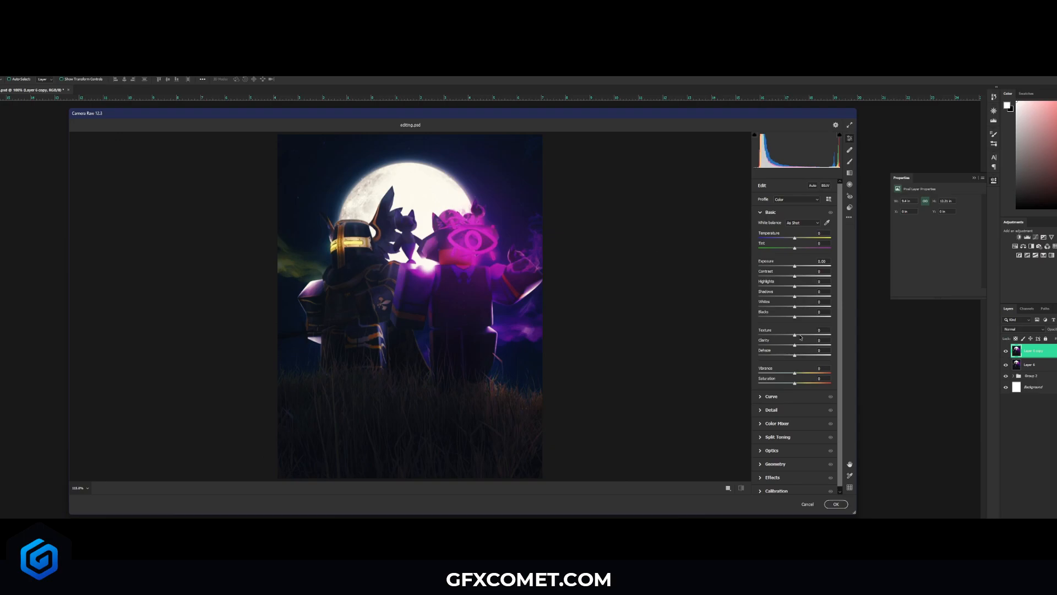
pyautogui.moveTo(793, 335); pyautogui.dragTo(794, 267)
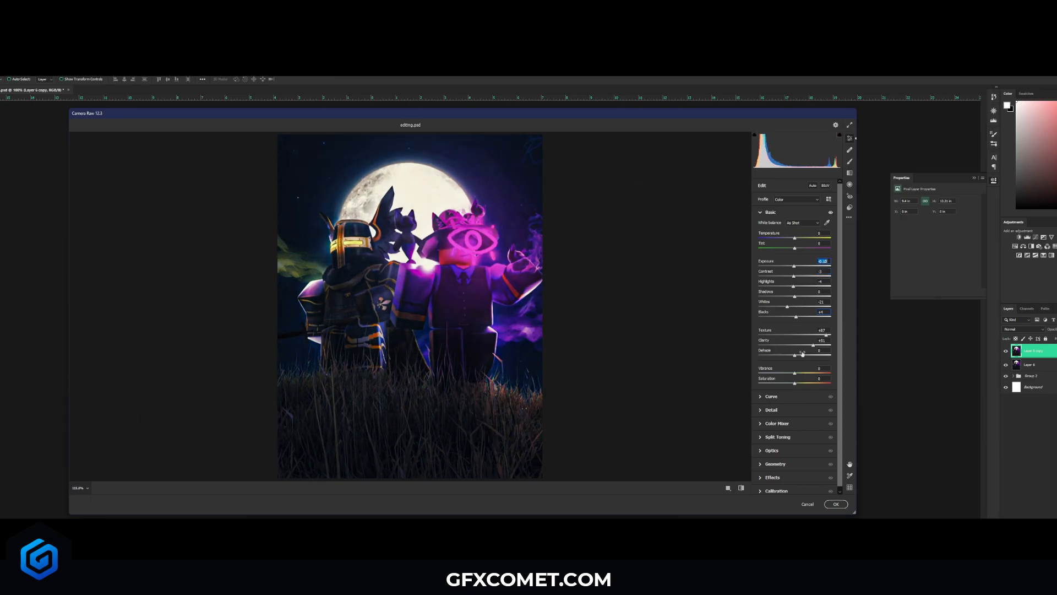
# Add slight sharpening and noise reduction in the Camera Raw details, and apply the filter
pyautogui.click(779, 409)
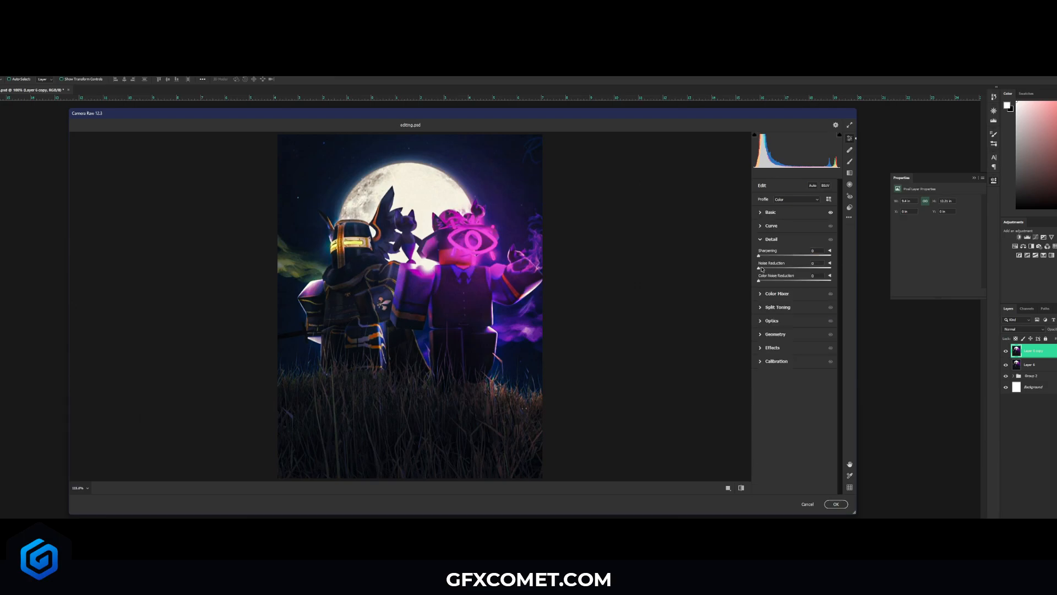
pyautogui.moveTo(760, 257); pyautogui.dragTo(776, 269)
pyautogui.click(836, 505)
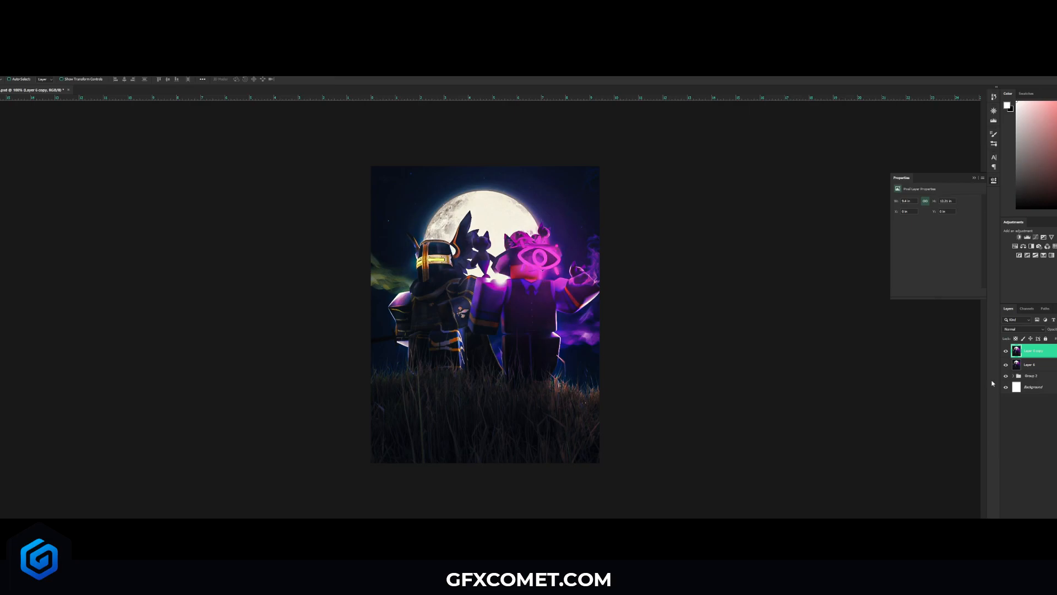
# Toggle the Camera Raw layer to compare the image with and without the filter
pyautogui.click(1005, 351)
pyautogui.click(1005, 351)
pyautogui.click(1005, 351)
pyautogui.click(1004, 352)
# Group the two merged image layers, duplicate the group and hide the original one
pyautogui.keyDown('shift'); pyautogui.click(1031, 364); pyautogui.keyUp('shift')
pyautogui.hotkey('ctrl', 'g')
pyautogui.hotkey('ctrl', 'j')
pyautogui.click(1005, 365)
pyautogui.click(1013, 348)
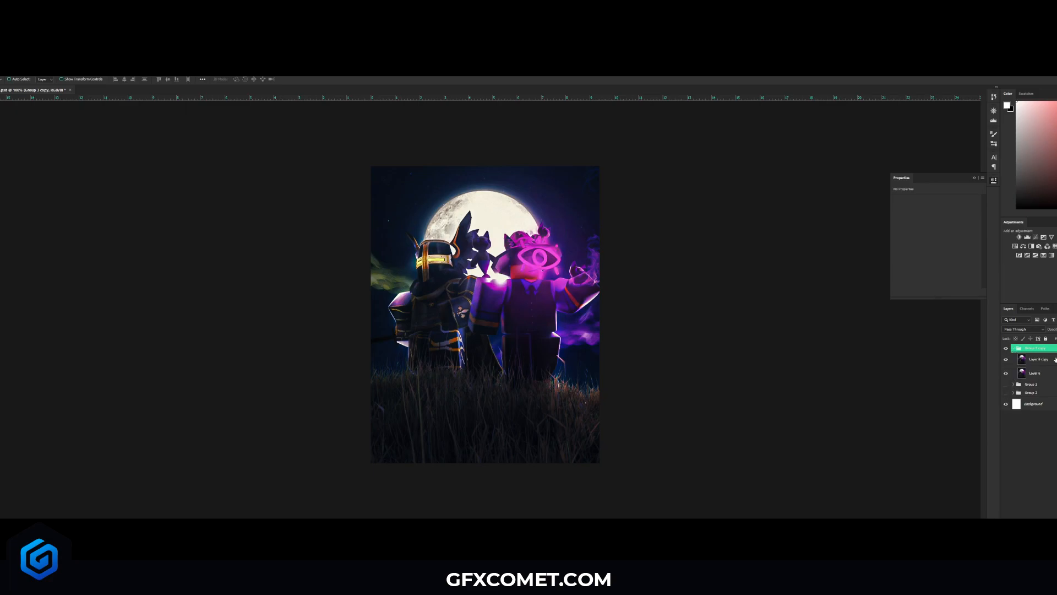
# Lower the opacity of the Camera Raw layer in the group copy and merge it with the layer below
pyautogui.click(1034, 359)
pyautogui.moveTo(1056, 329); pyautogui.dragTo(1056, 330)
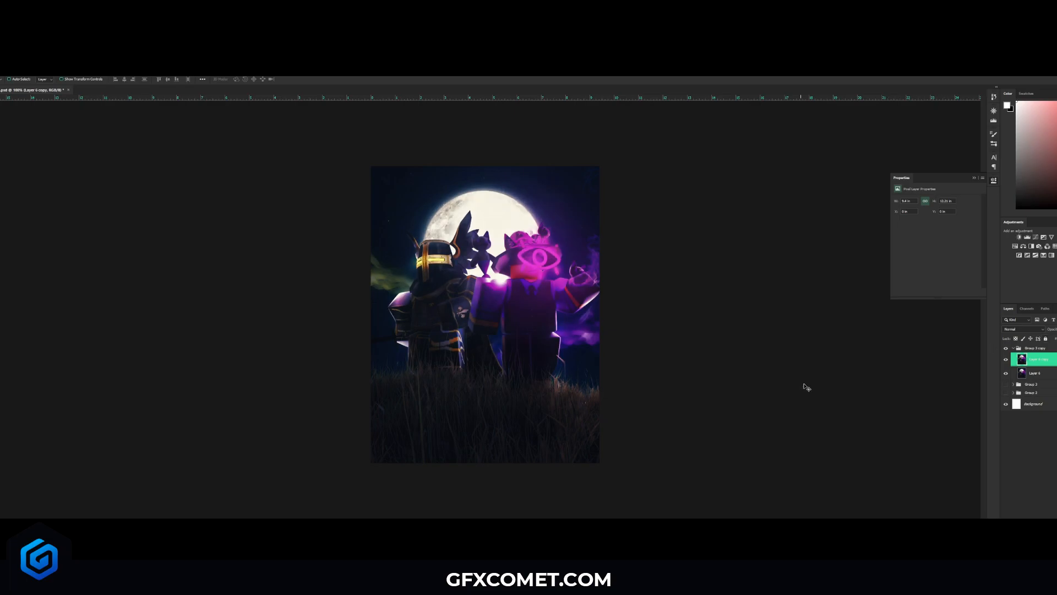
pyautogui.keyDown('shift'); pyautogui.click(1055, 374); pyautogui.keyUp('shift')
pyautogui.hotkey('ctrl', 'e')
# Duplicate the merged layer and apply an Iris Blur that softens the foreground grass
pyautogui.hotkey('ctrl', 'j')
pyautogui.click(74, 66)
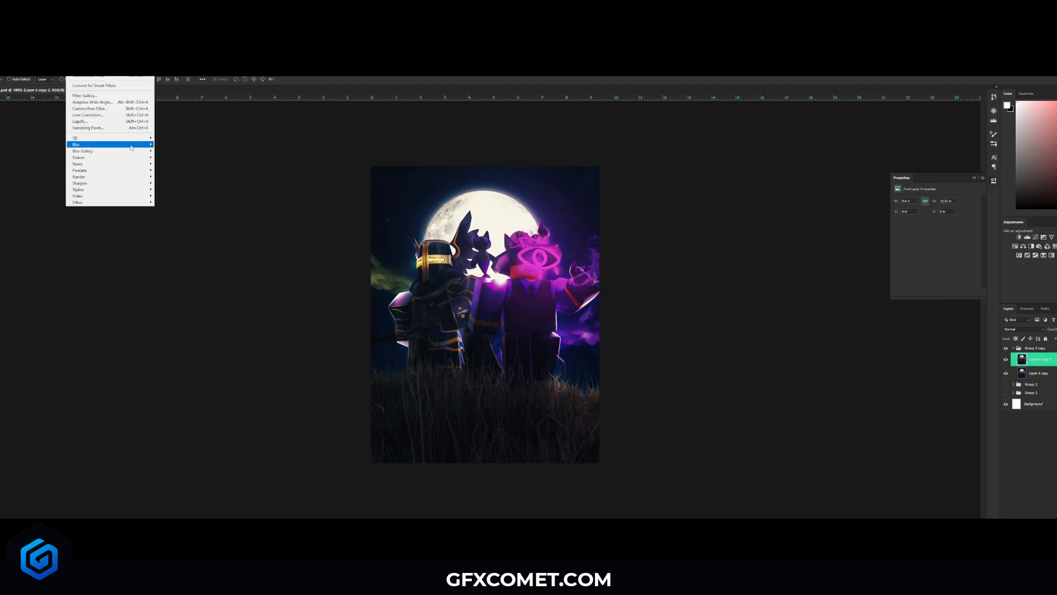
pyautogui.moveTo(131, 148)
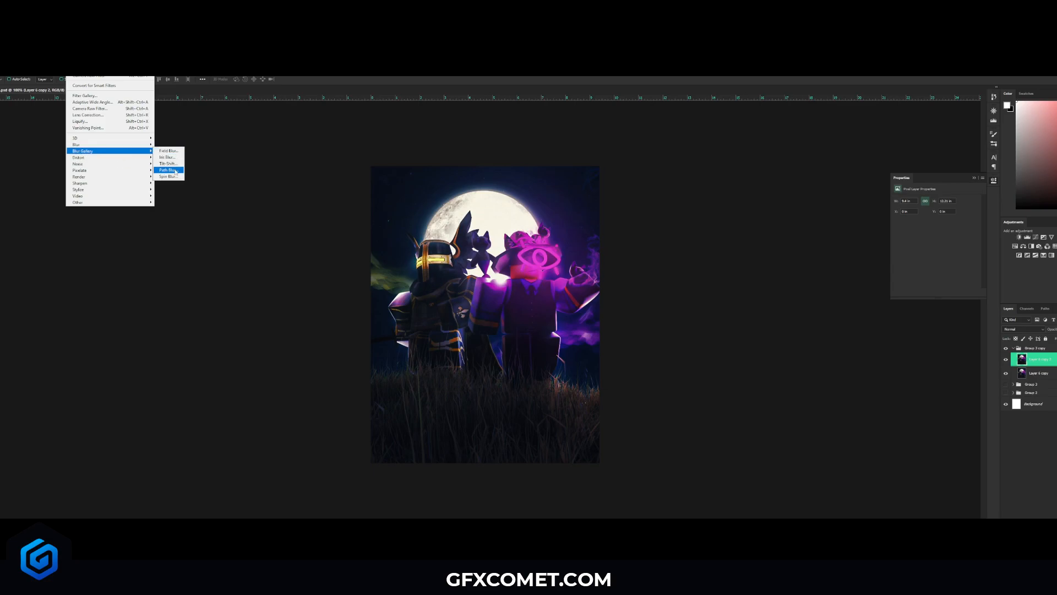
pyautogui.click(171, 157)
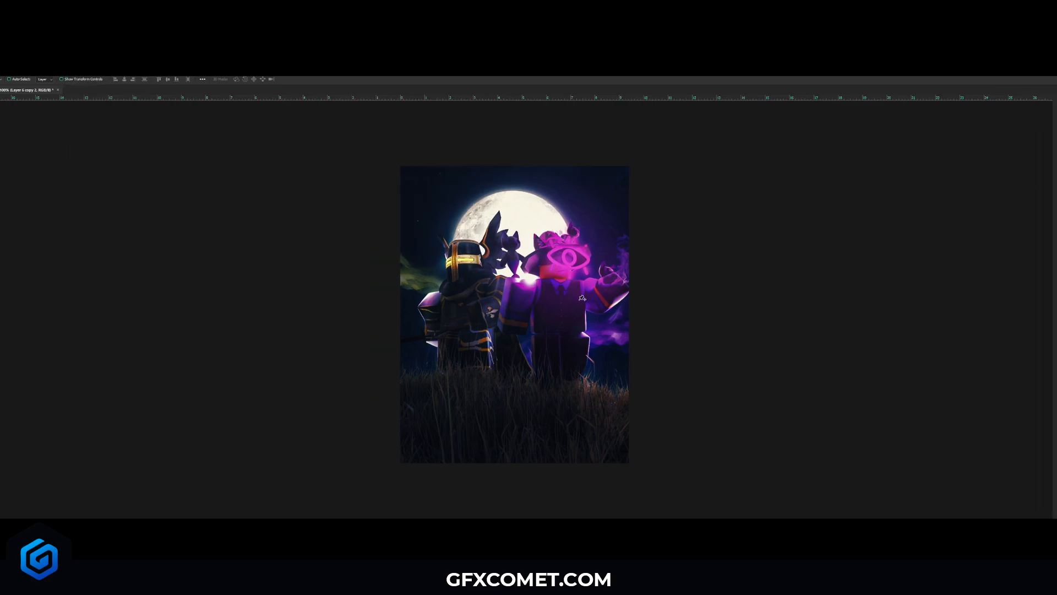
pyautogui.press('Escape')
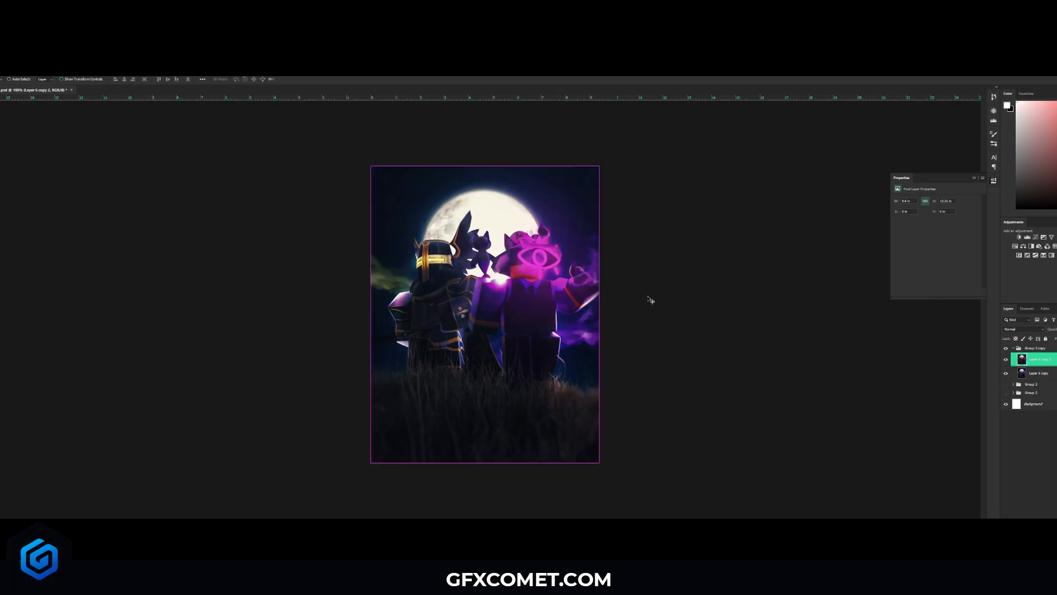
pyautogui.keyDown('shift'); pyautogui.click(1045, 372); pyautogui.keyUp('shift')
pyautogui.hotkey('ctrl', 'e')
pyautogui.hotkey('ctrl', 'z')
# Duplicate the Group 3 copy group, hide the source group and merge the duplicate into one layer
pyautogui.click(1013, 348)
pyautogui.hotkey('ctrl', 'j')
pyautogui.click(1005, 357)
pyautogui.hotkey('ctrl', 'e')
# Hide the adjustments in Group 2 and place a copy of the original render layer directly under the merged final image
pyautogui.click(1006, 351)
pyautogui.click(1006, 379)
pyautogui.click(1013, 379)
pyautogui.moveTo(1005, 391); pyautogui.dragTo(1006, 443)
pyautogui.moveTo(1035, 362); pyautogui.dragTo(1035, 359)
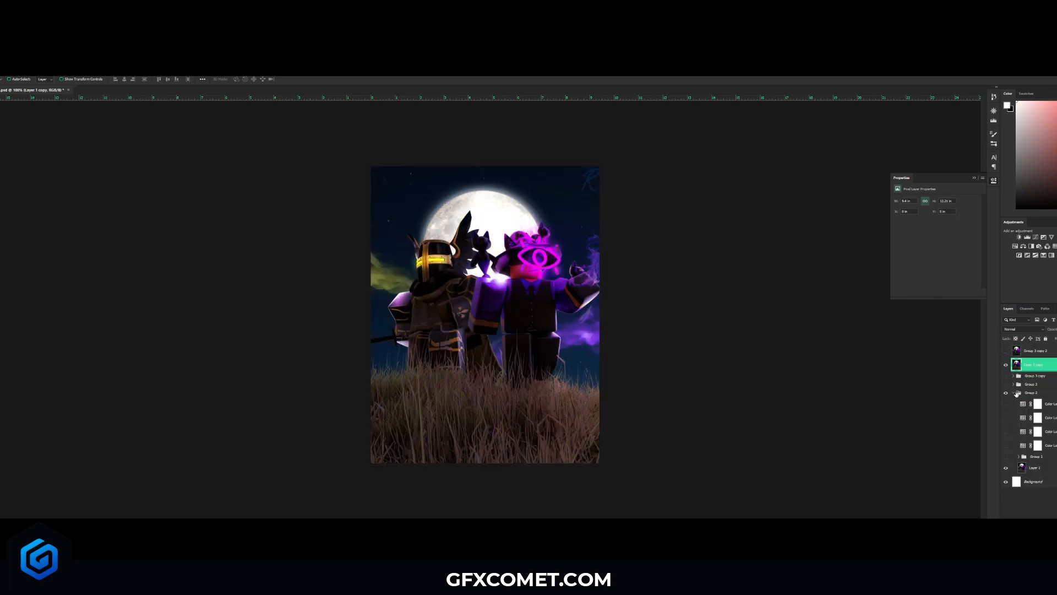
pyautogui.click(1012, 393)
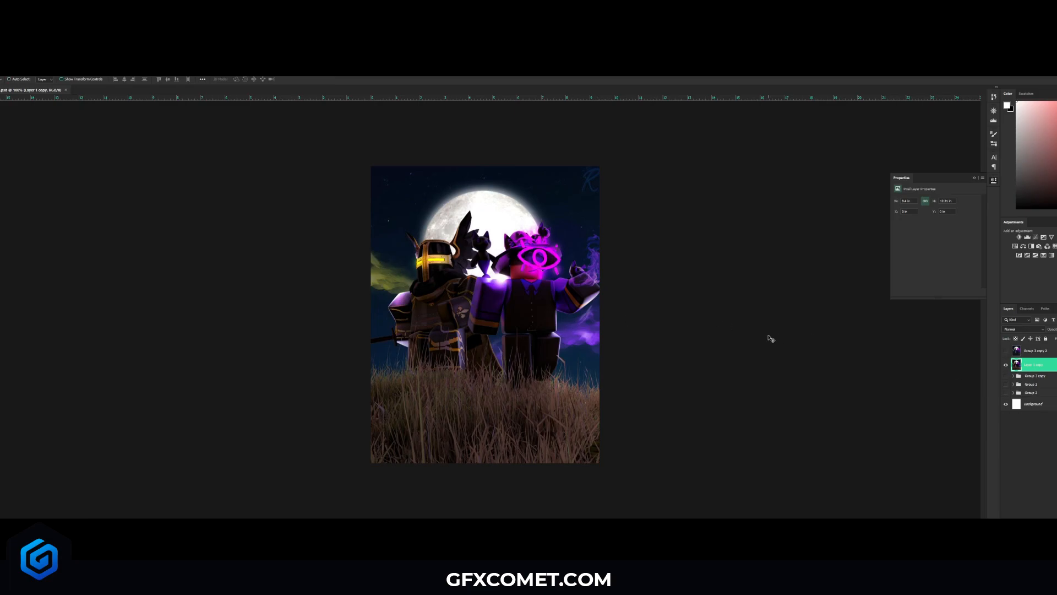
# Toggle the merged final image to compare the finished edit with the original render
pyautogui.click(1006, 351)
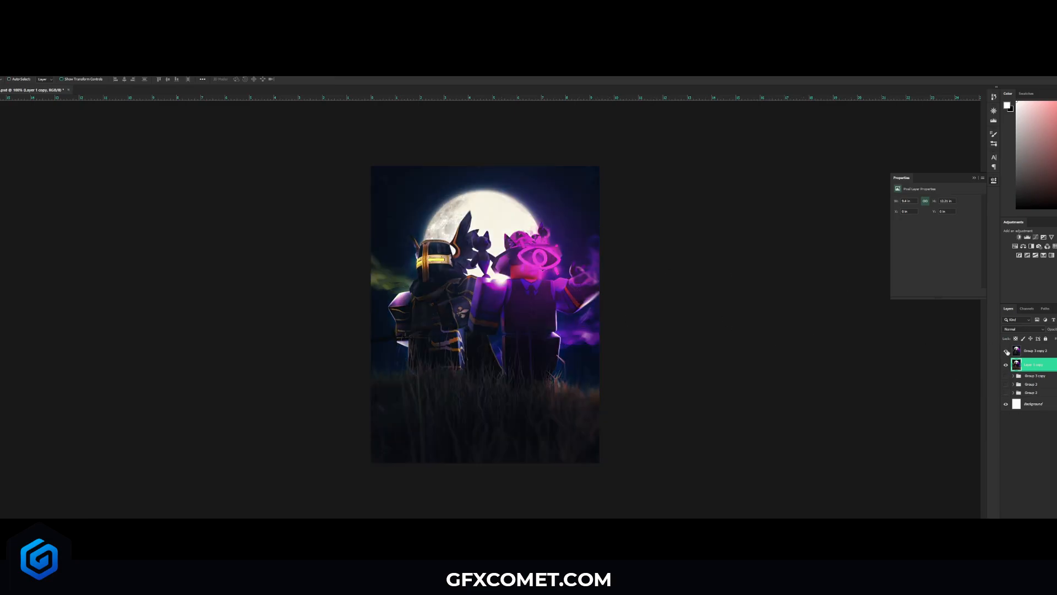
pyautogui.click(1030, 350)
pyautogui.click(974, 177)
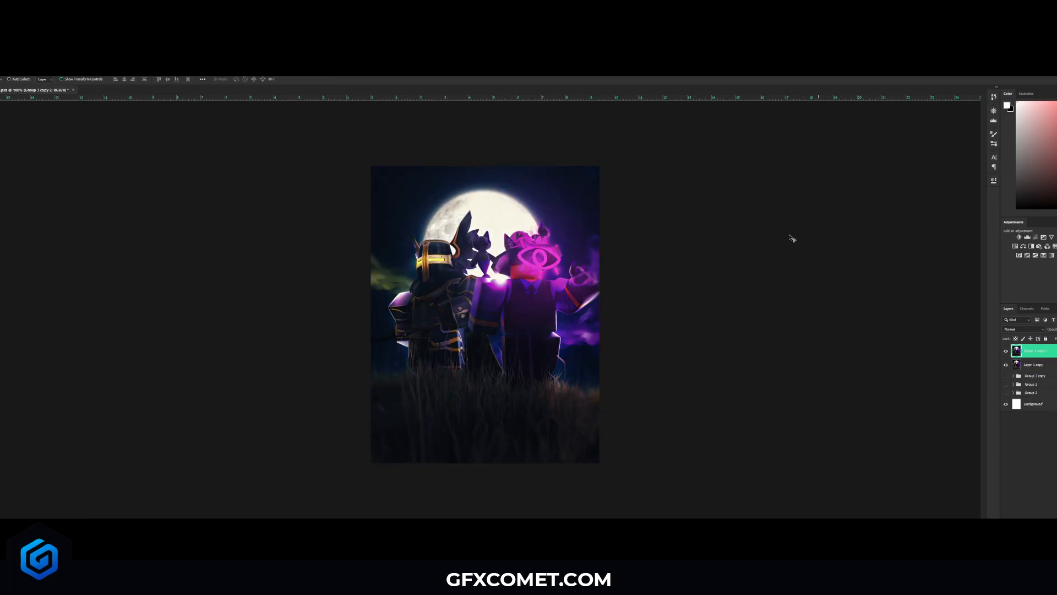
pyautogui.click(1005, 351)
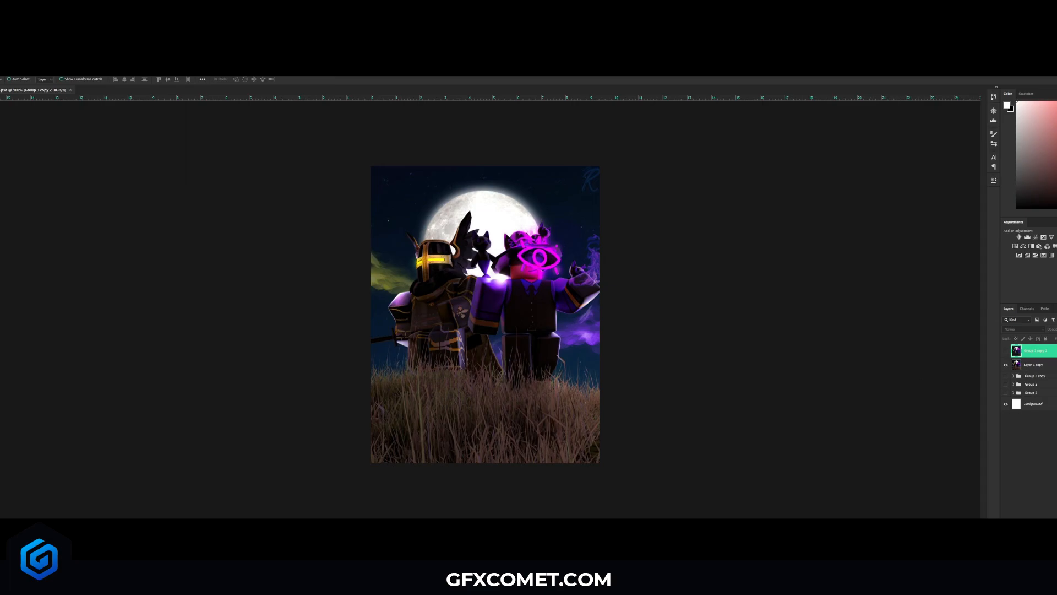
pyautogui.click(1004, 353)
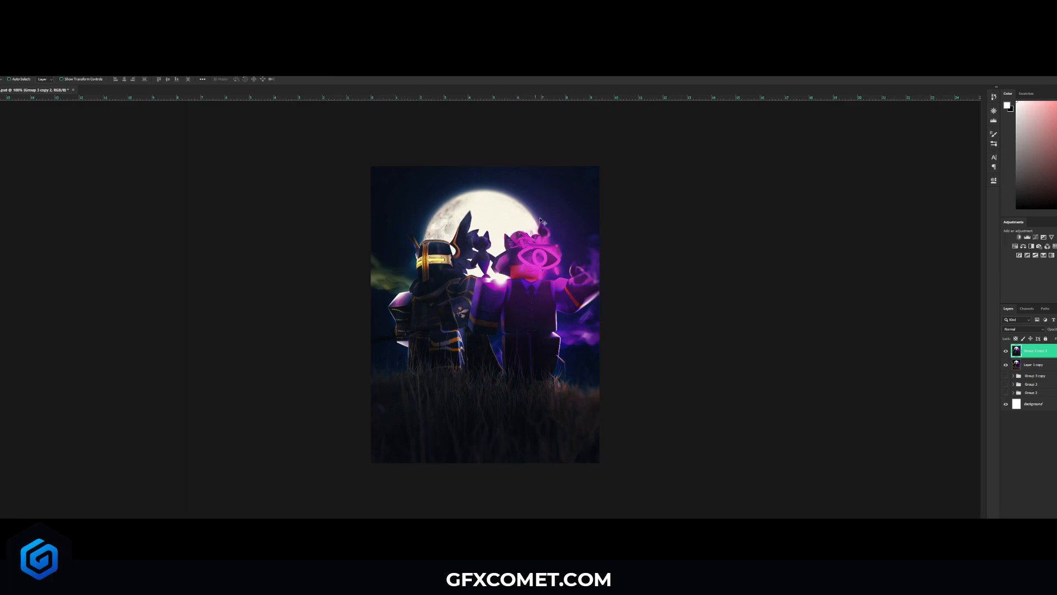
pyautogui.click(1006, 351)
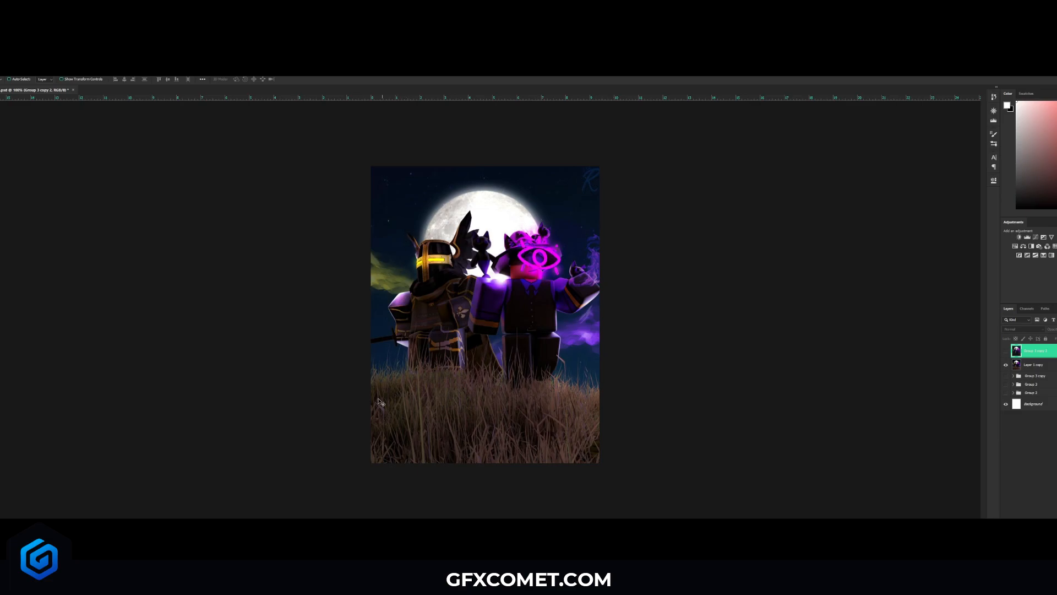
pyautogui.click(1006, 351)
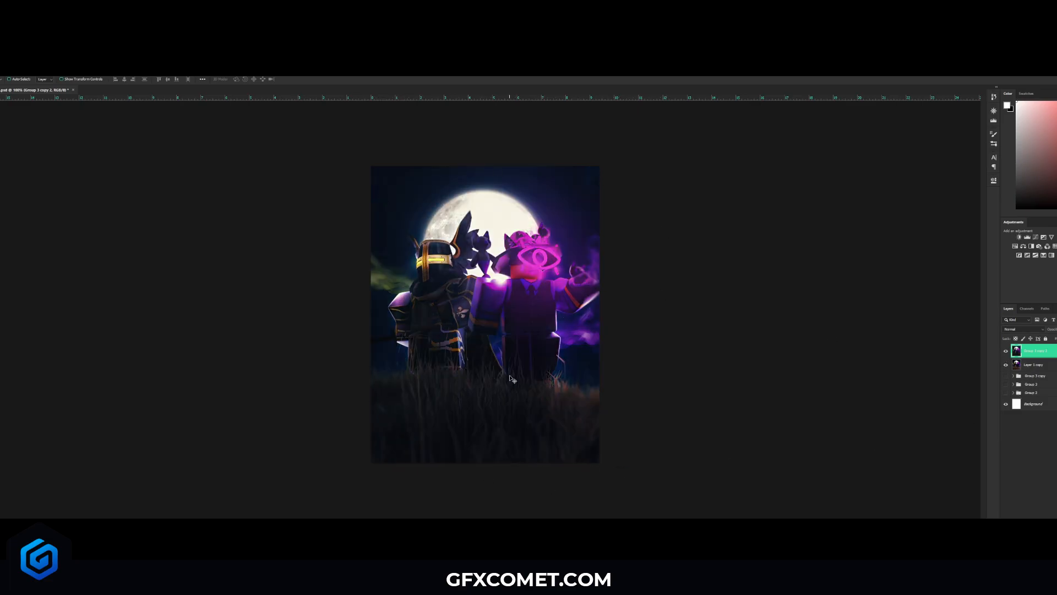
pyautogui.click(994, 111)
pyautogui.click(994, 111)
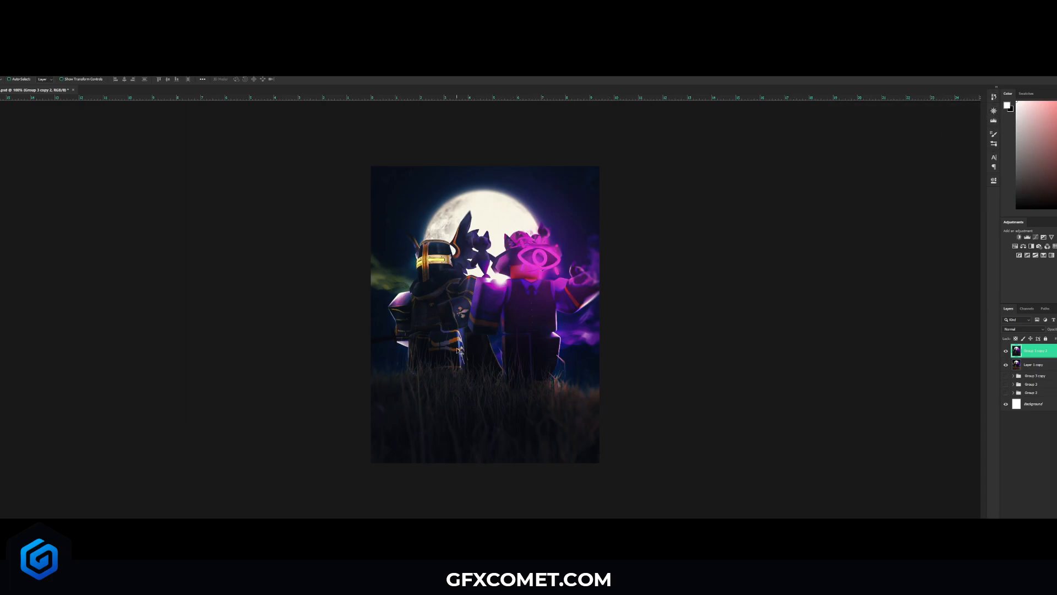